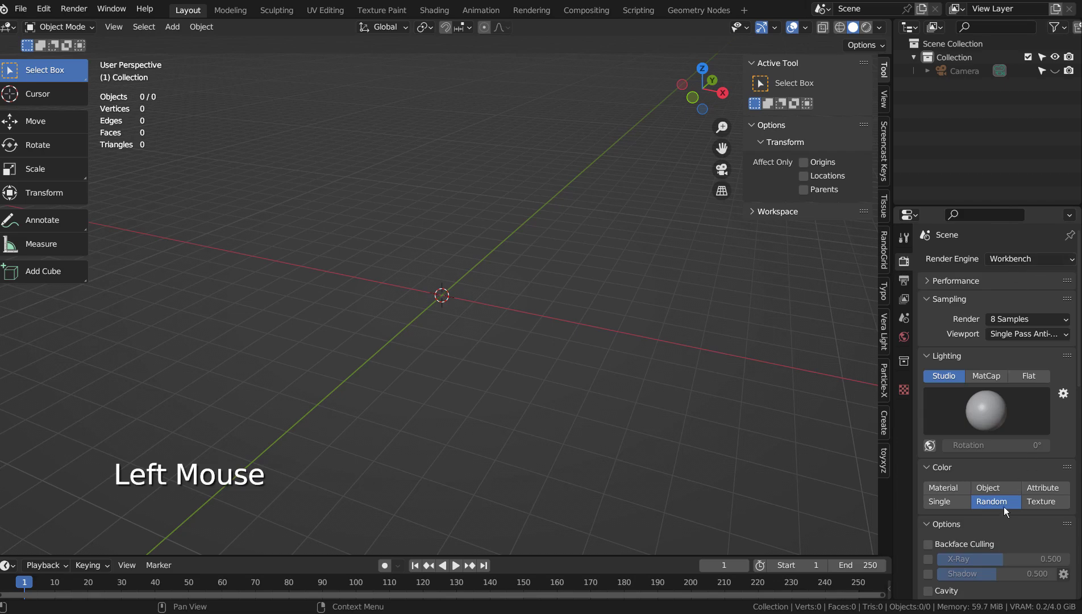
Step: Show the scene's output settings, check the node setup in the Compositing workspace and return to the Layout workspace
click(904, 280)
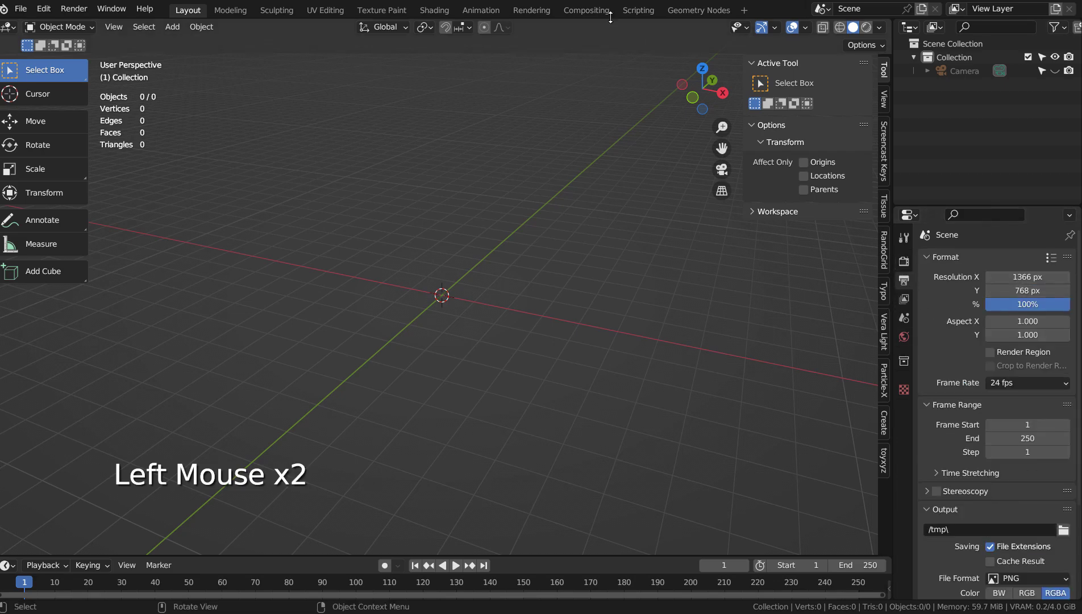
click(591, 11)
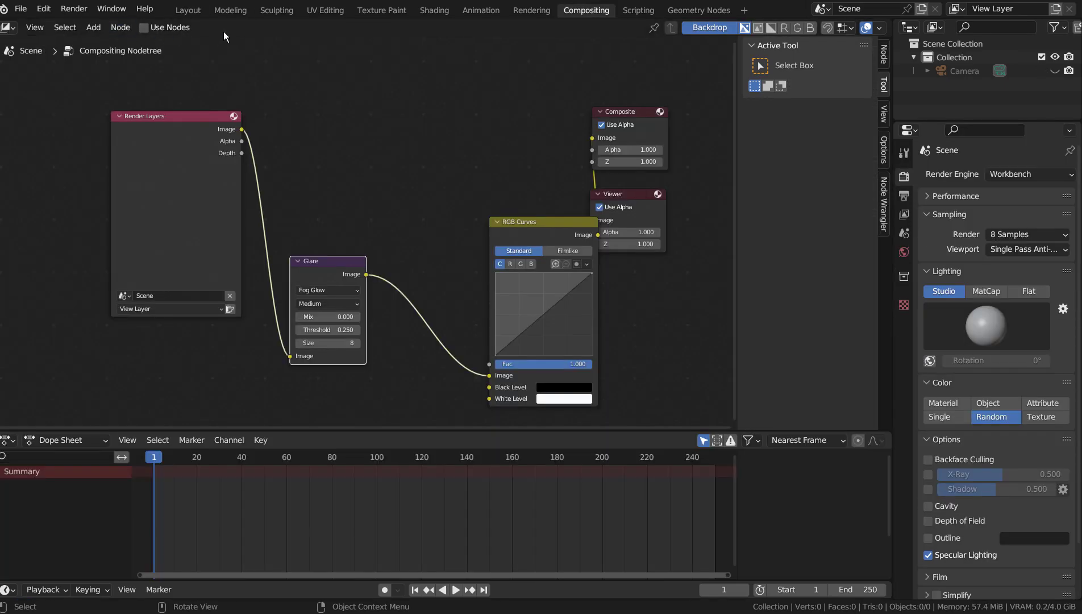
click(188, 10)
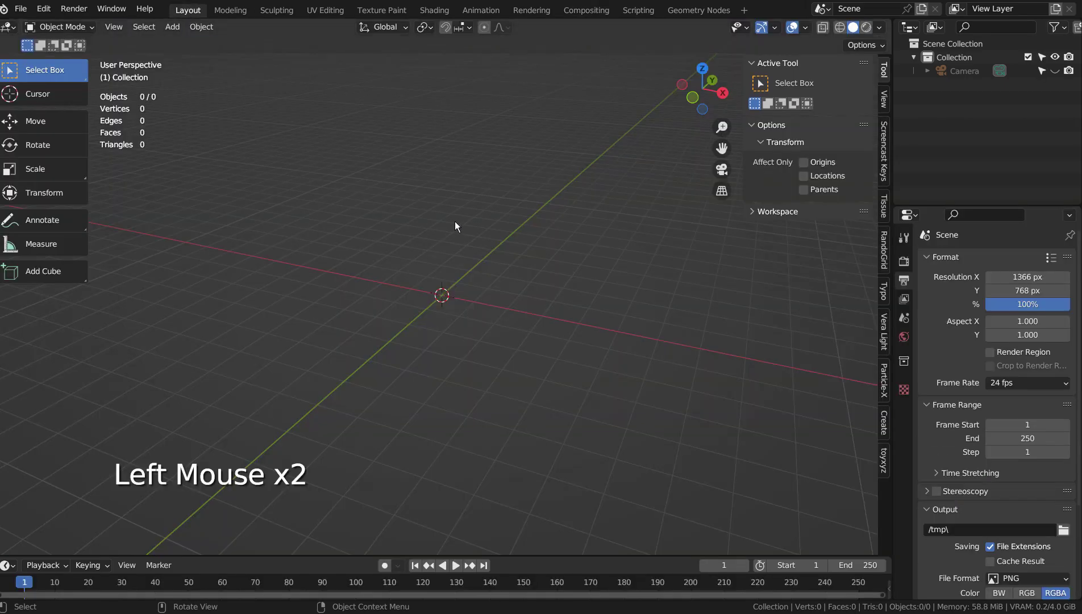
Step: Switch to the camera view, add a UV sphere and lower it about 3.53 m along Z
key(KP_0)
key(shift+a)
mouse_move(451, 263)
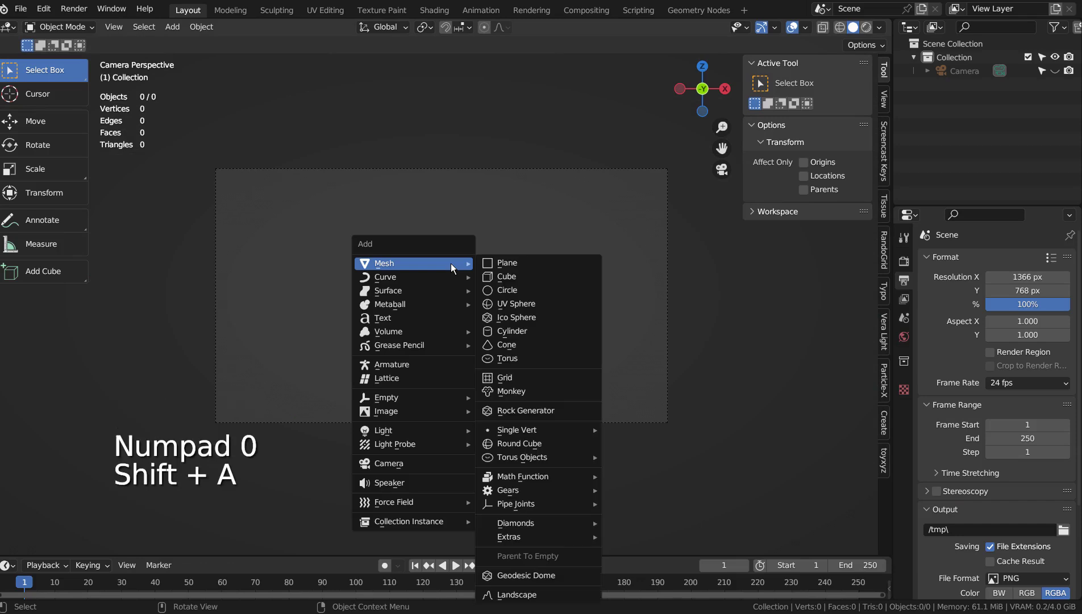
click(534, 305)
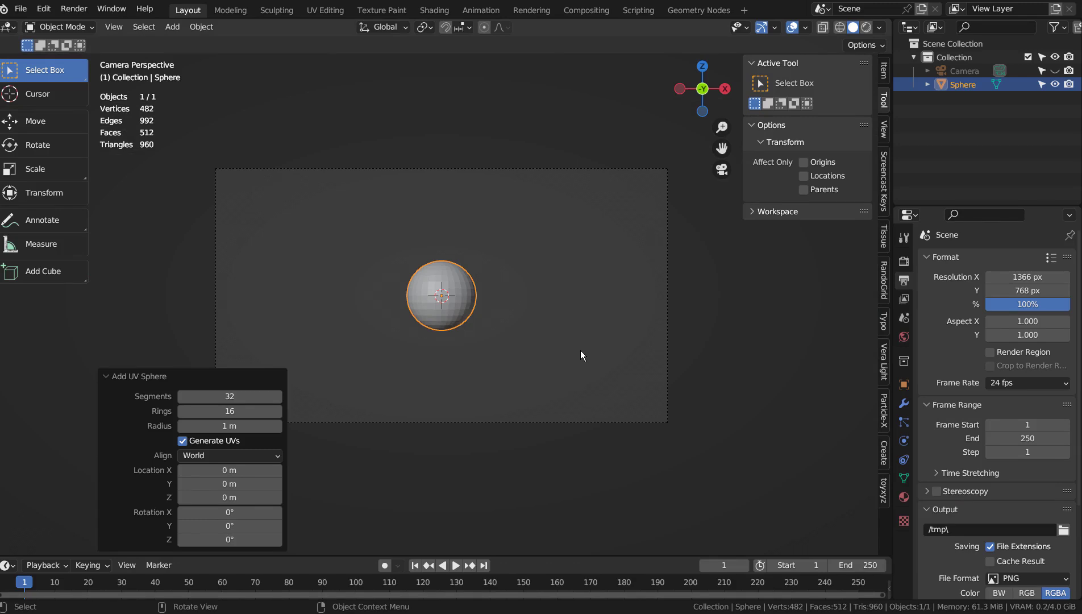
key(g)
key(z)
key(Return)
Step: Scale the sphere uniformly by about 2.6 and flatten it along Z by a factor of about 0.62
key(s)
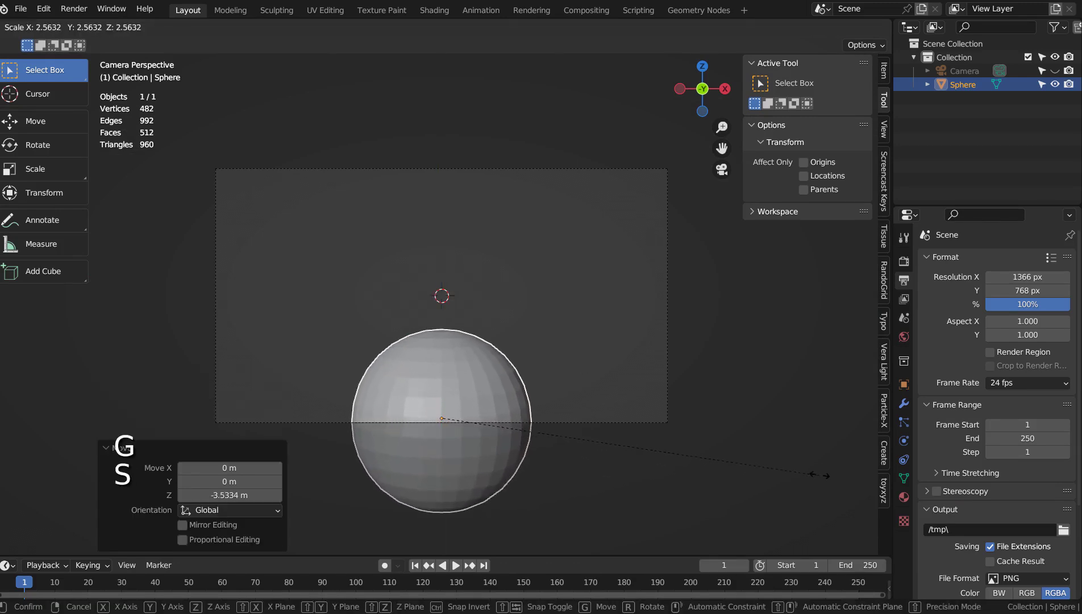
click(824, 476)
key(s)
key(z)
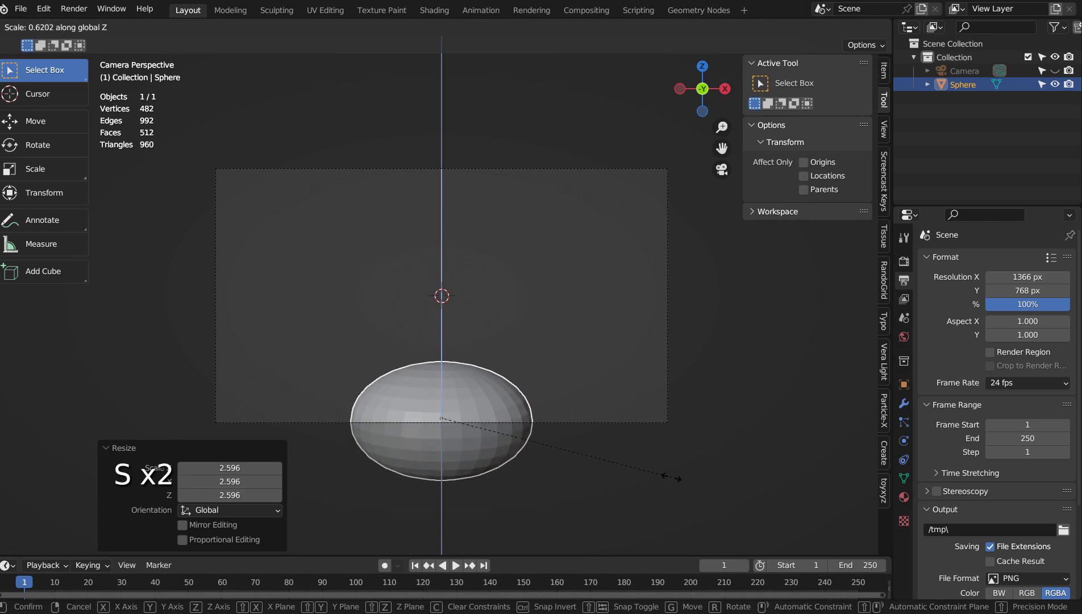
click(672, 477)
Step: Duplicate the flattened sphere about 2.62 m upward along Z and narrow the copy along X by a factor of 0.228
key(shift+d)
key(z)
click(668, 387)
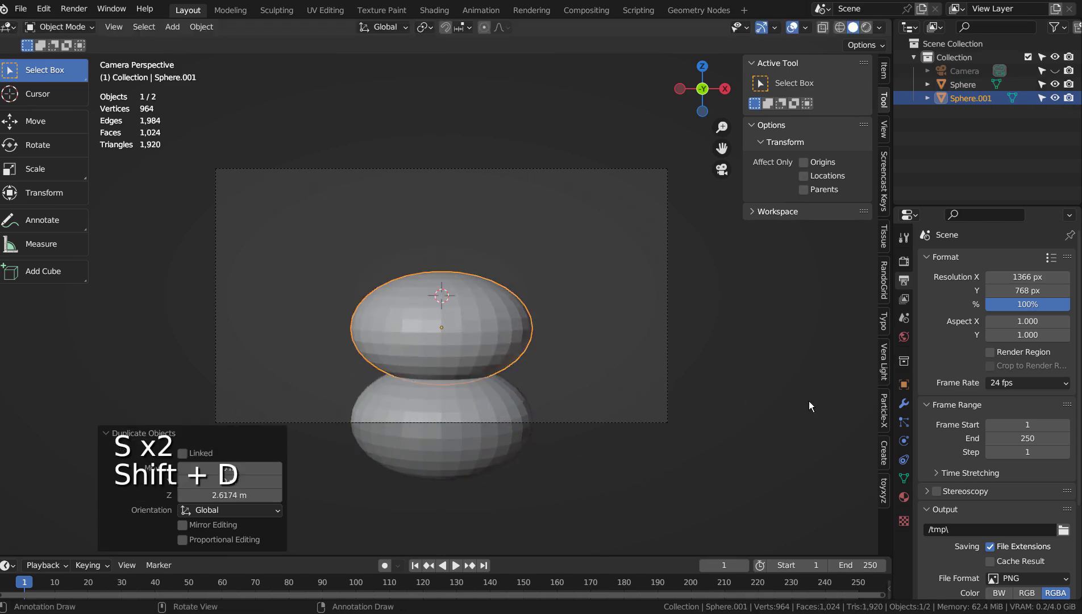
key(s)
key(x)
click(526, 353)
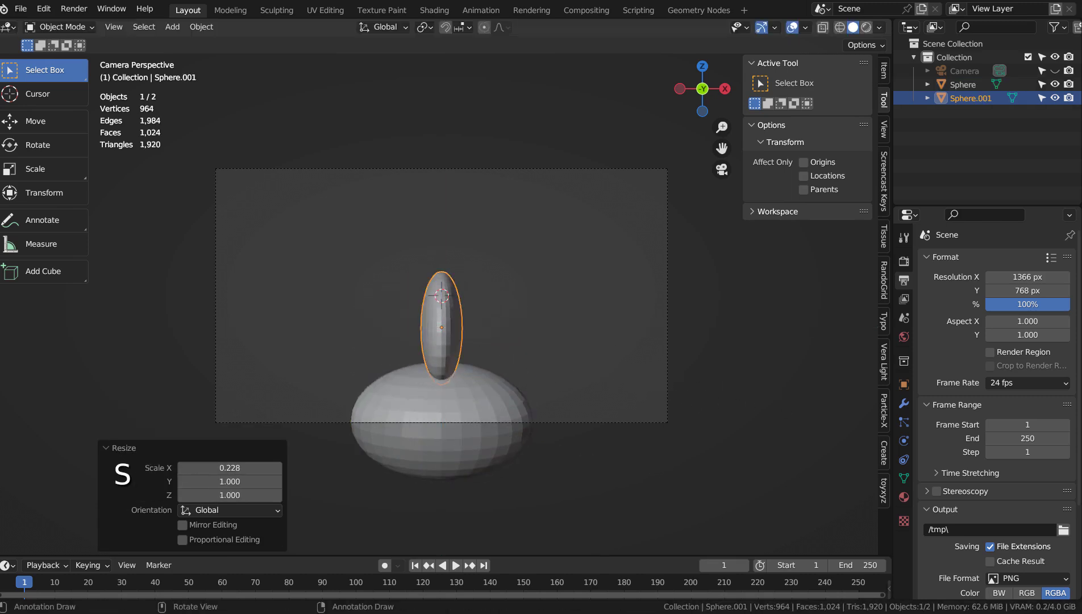
Step: Shorten the narrow copy along Z by a factor of 0.741 and lower it about 0.82 m into the body as a neck
key(s)
key(z)
click(635, 408)
key(g)
key(z)
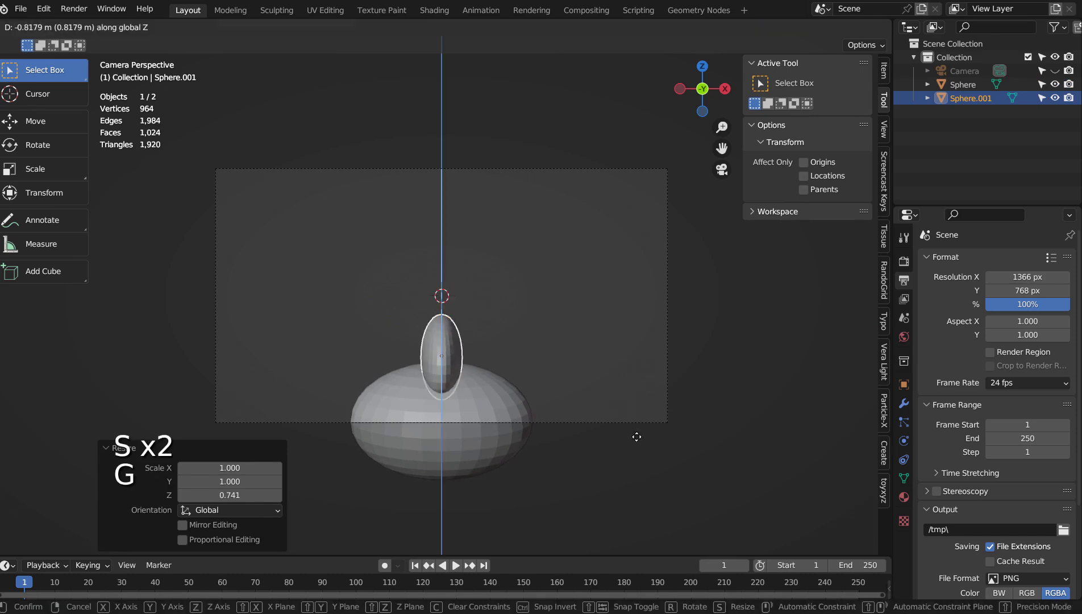
click(679, 432)
Step: Duplicate the neck upward as a head, scale it uniformly by 1.746 and widen it along X by about 1.43
key(shift+d)
click(680, 431)
key(s)
click(867, 368)
key(s)
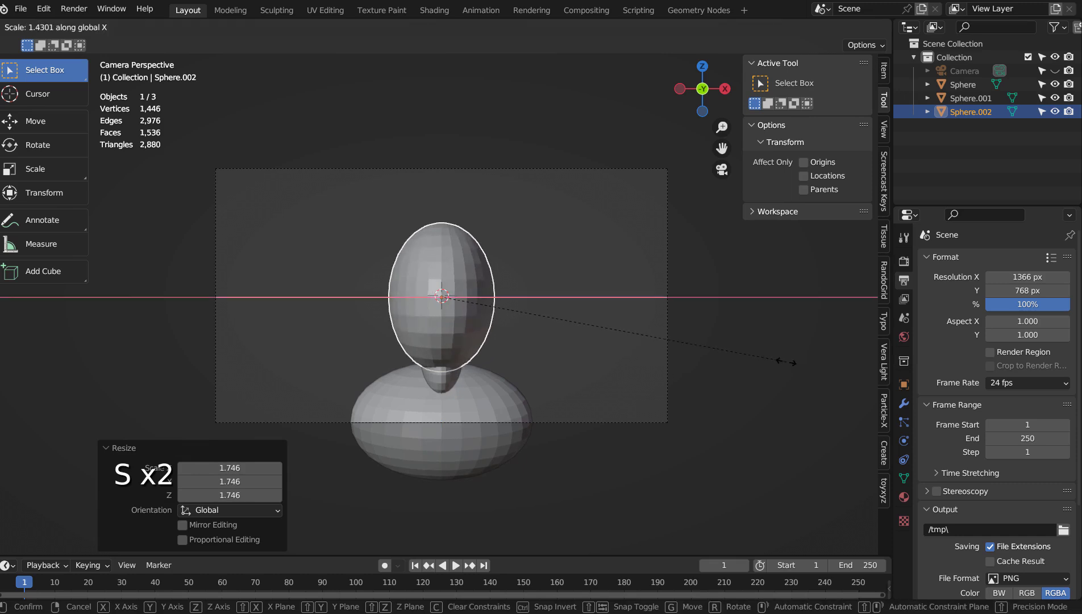
key(Escape)
Step: Move the neck sphere about 0.89 m along Y from a side view and return to the camera view with nothing selected
click(447, 384)
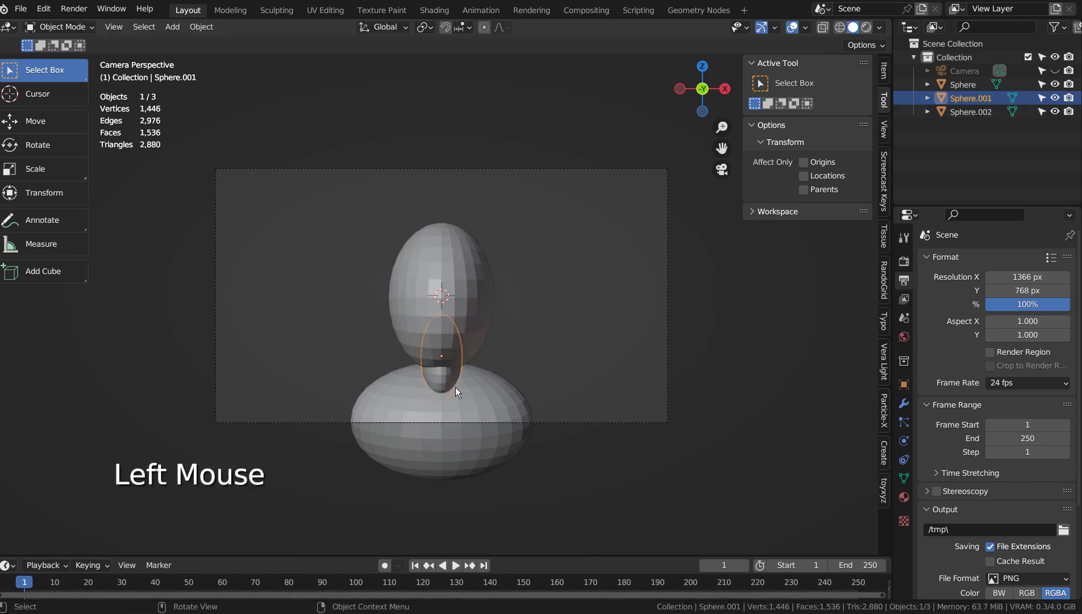
drag(640, 445, 502, 447)
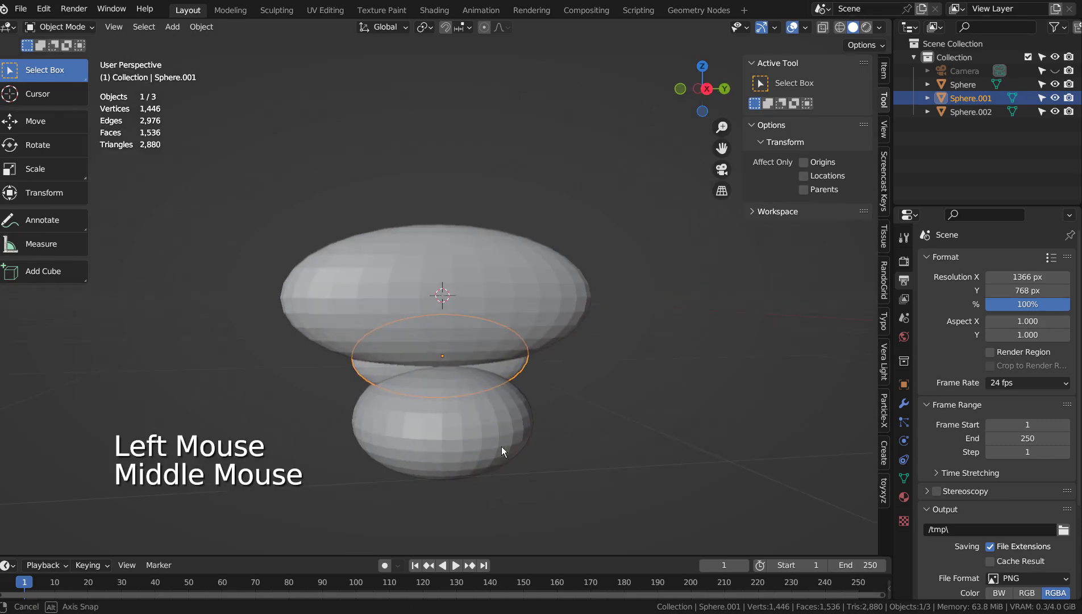
click(507, 372)
key(g)
key(y)
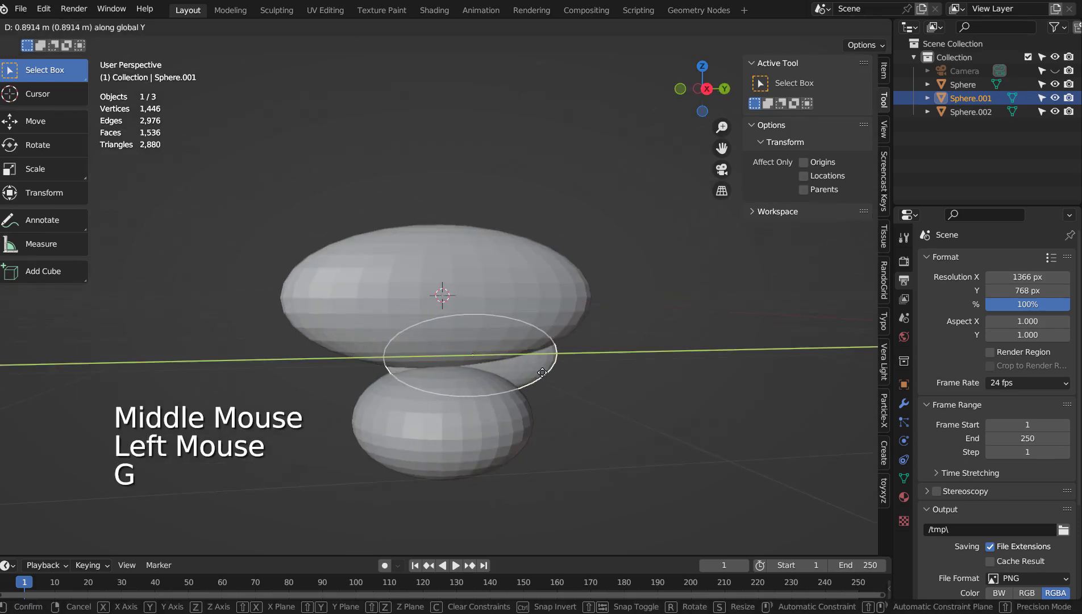
click(542, 372)
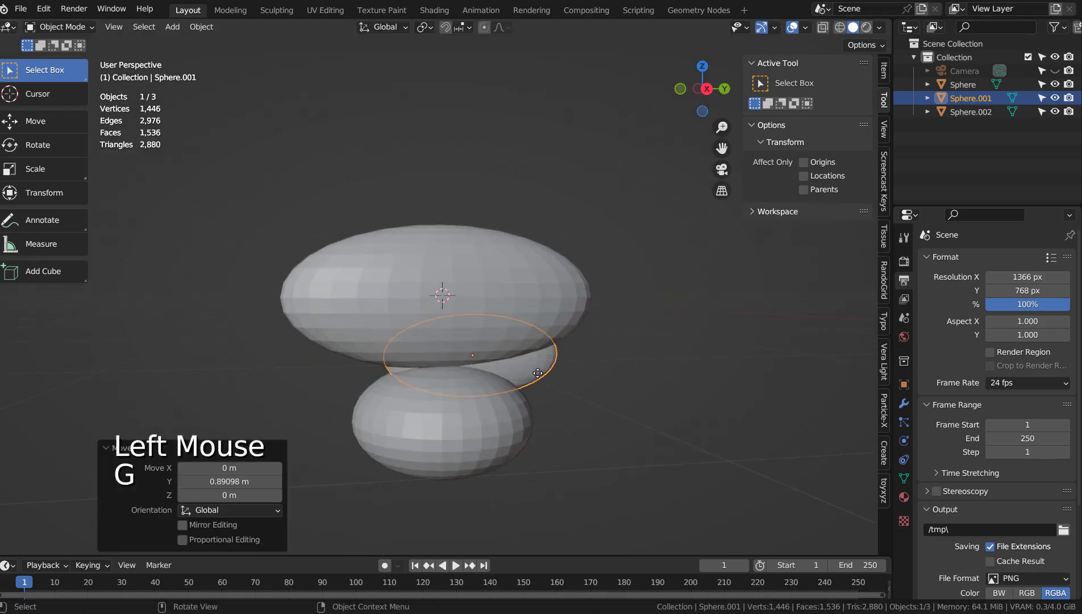
key(KP_0)
key(KP_2)
click(635, 354)
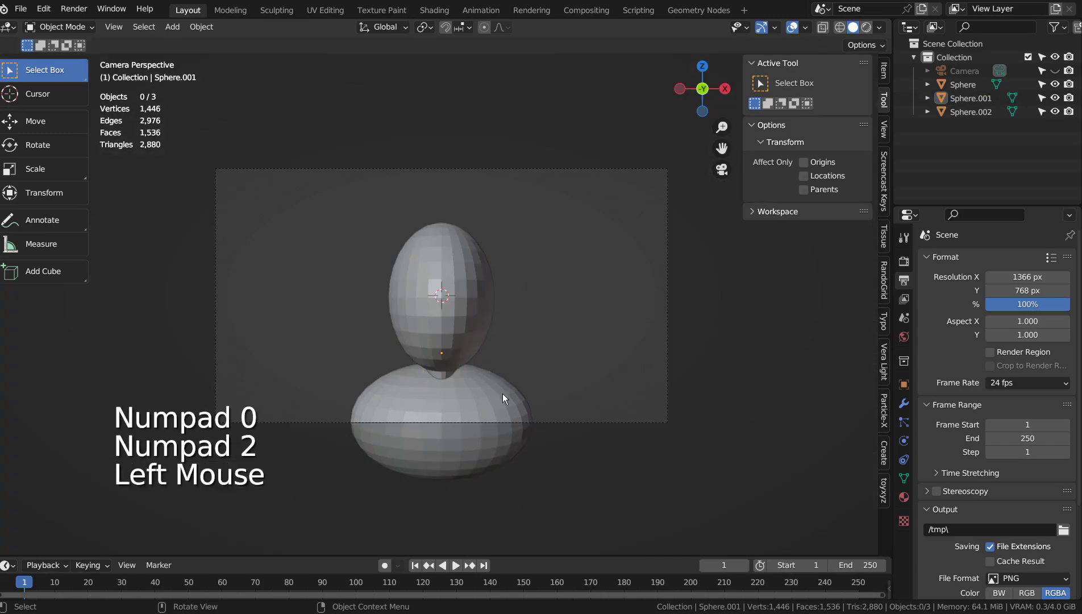
Step: Narrow the body sphere along X by a factor of 0.763 and deselect it
click(468, 413)
key(s)
key(x)
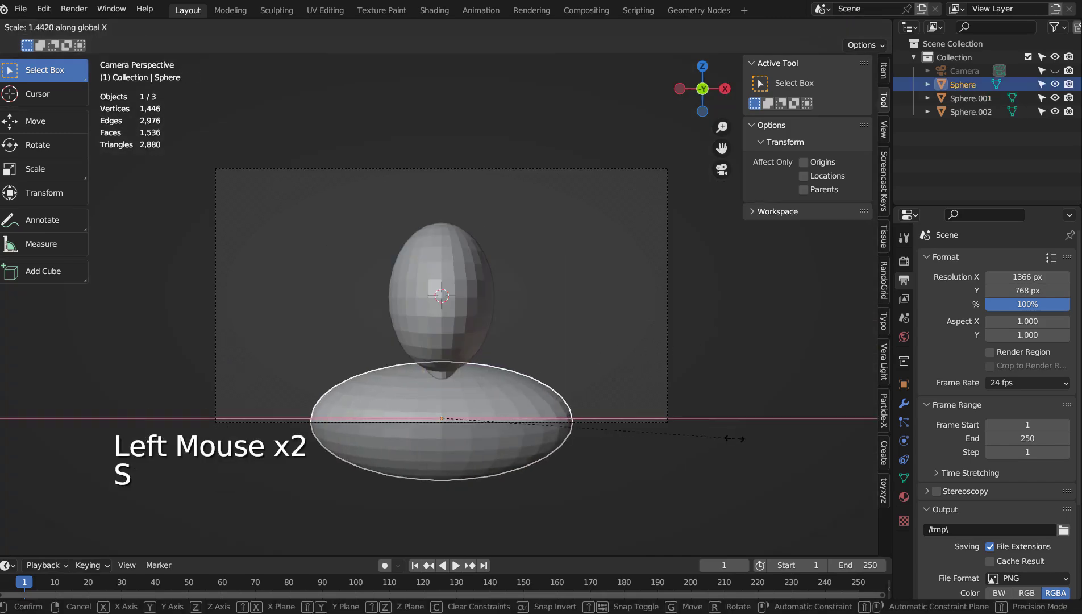
click(594, 449)
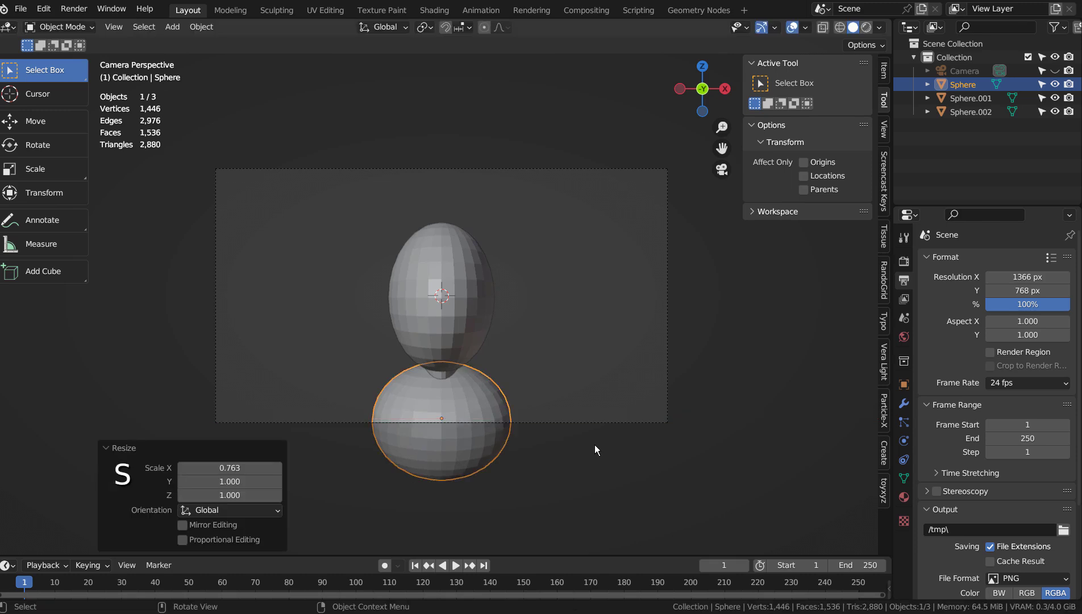
click(735, 344)
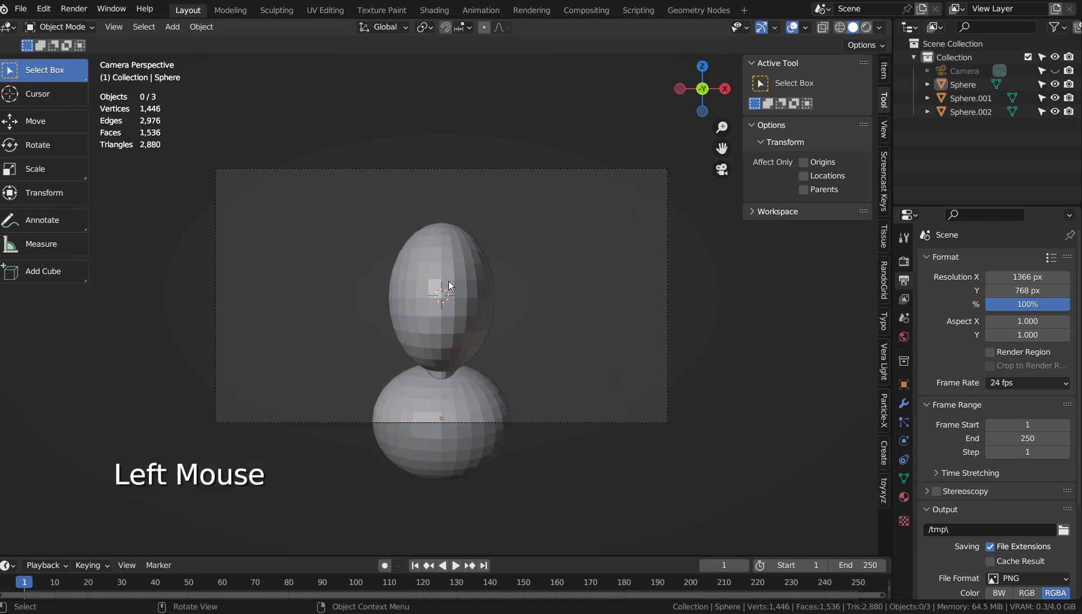
Step: Widen the body sphere along X by a factor of about 1.4 and render the bust from the camera
click(461, 416)
key(s)
key(x)
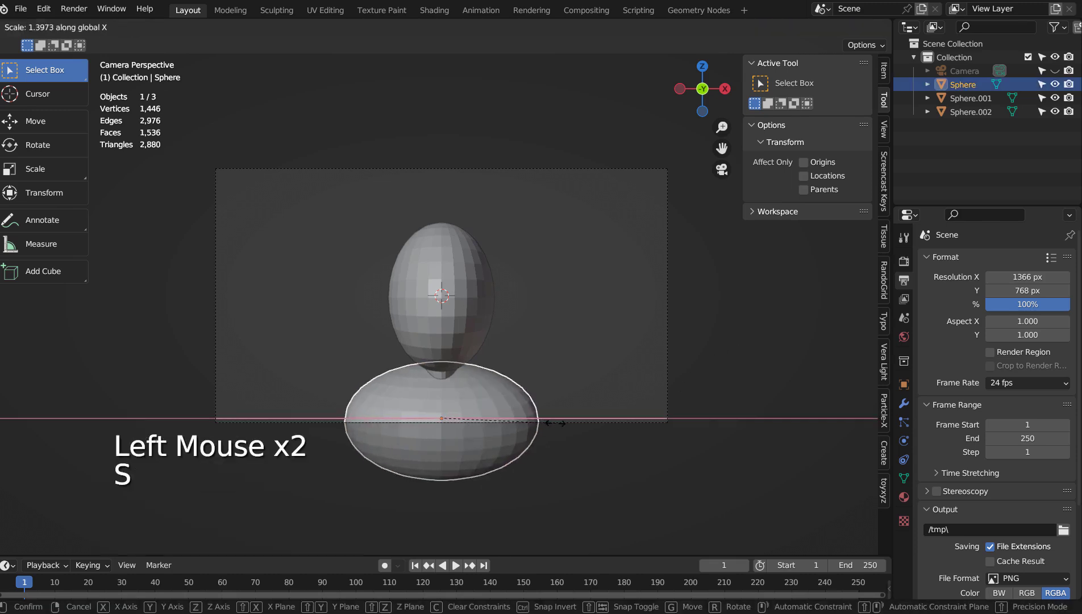
click(563, 419)
key(s)
key(x)
click(562, 419)
click(610, 334)
key(F12)
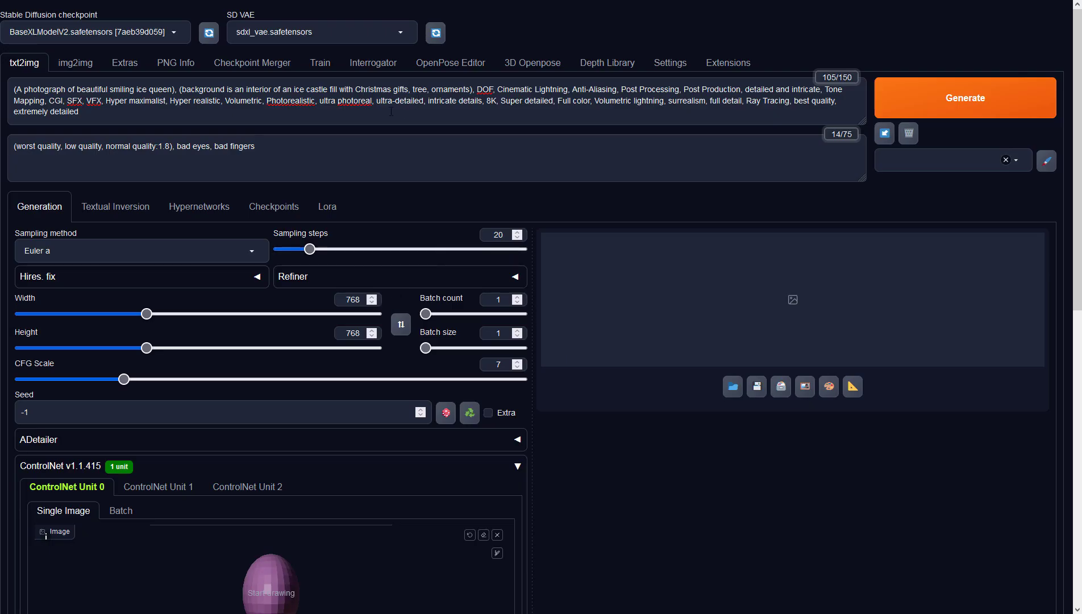
Step: In the Stable Diffusion web UI, set the txt2img image width to 1366
key(BackSpace)
key(BackSpace)
key(BackSpace)
text(1366)
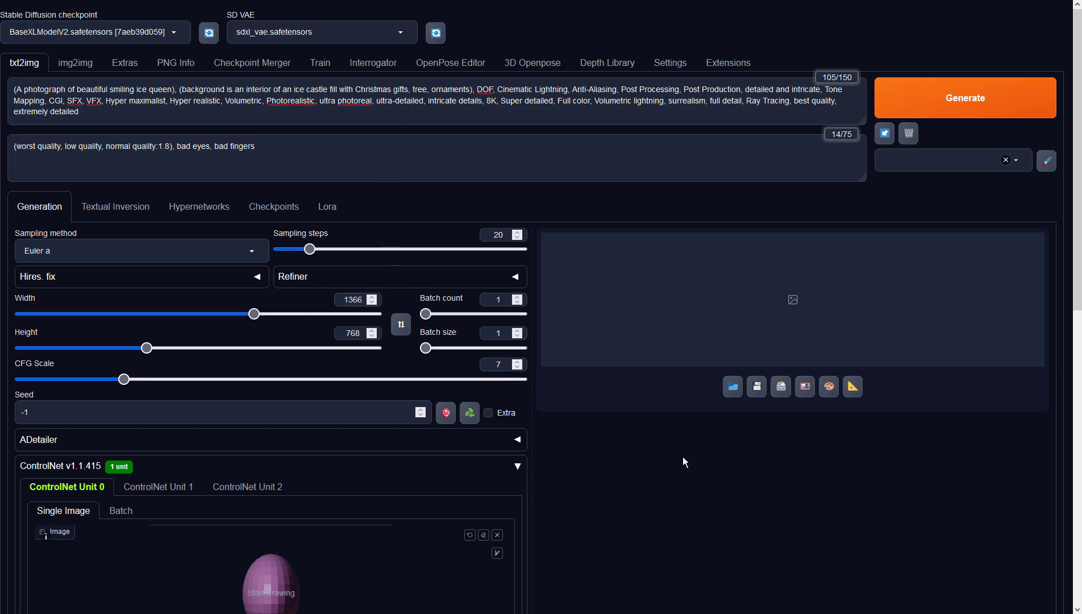
Step: Set ControlNet Unit 0 to the Depth control type with preprocessor none and model sai_xl_depth_256lora [73ad23d1]
scroll(682, 457, down, 5)
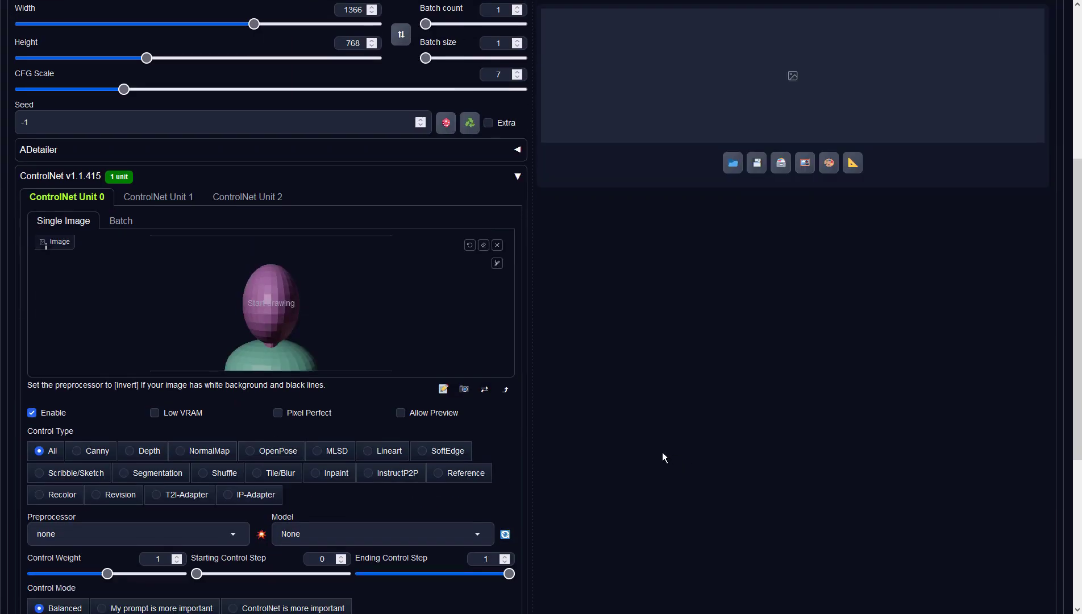
click(153, 454)
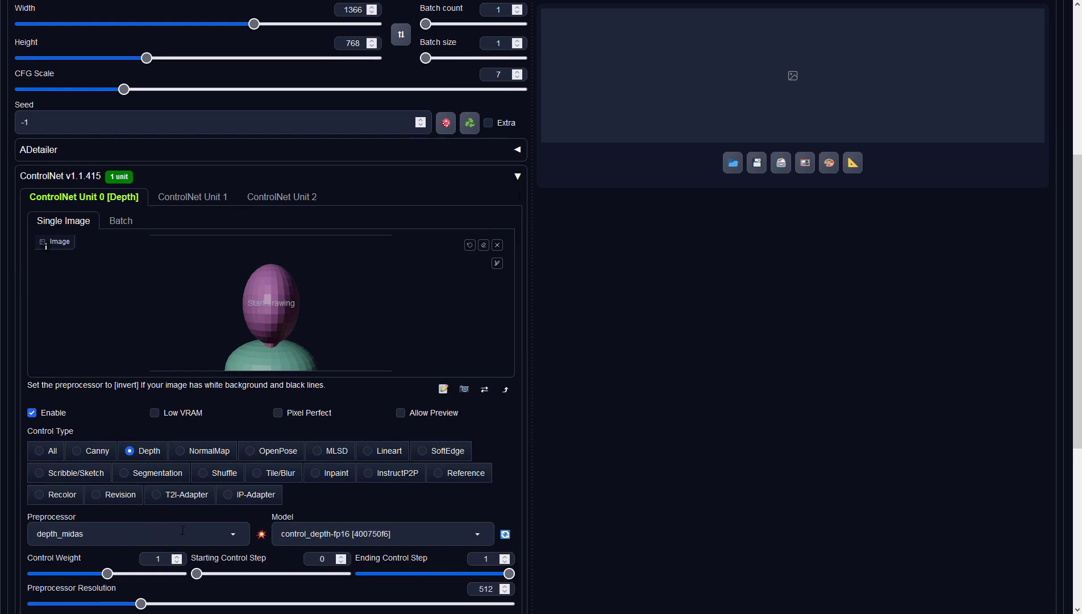
click(114, 533)
click(85, 466)
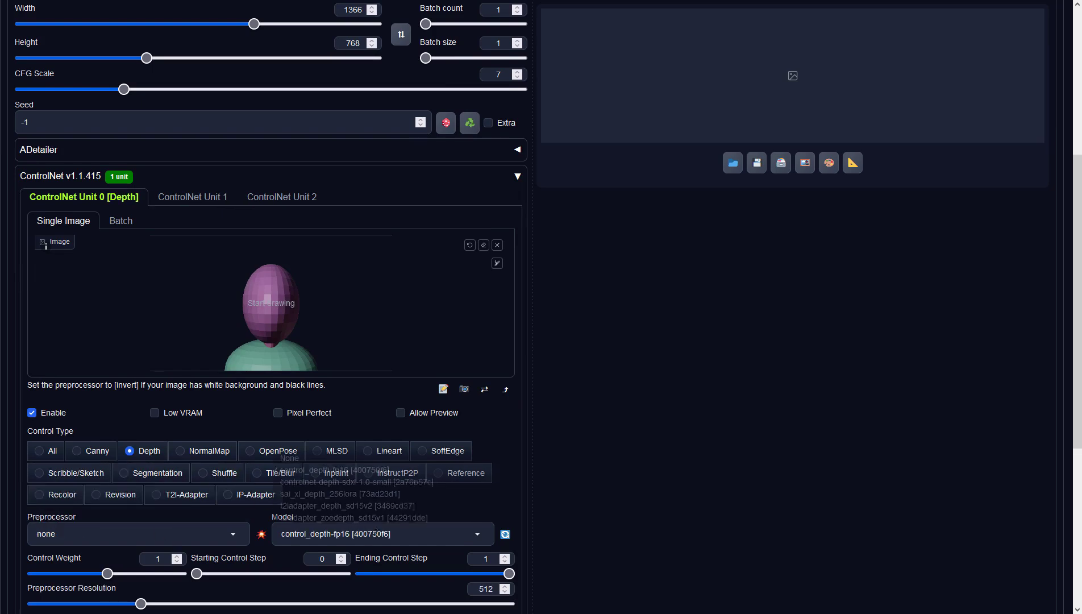
click(377, 533)
click(319, 504)
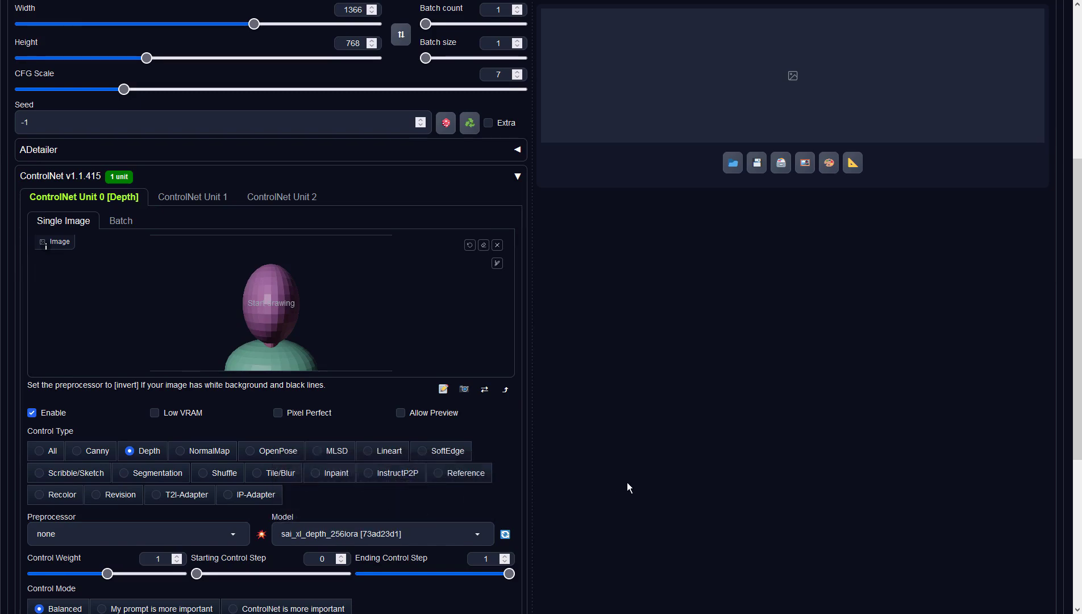
Step: Generate the ice queen image with the depth ControlNet, view it at full size and close the preview
scroll(621, 482, up, 5)
click(987, 101)
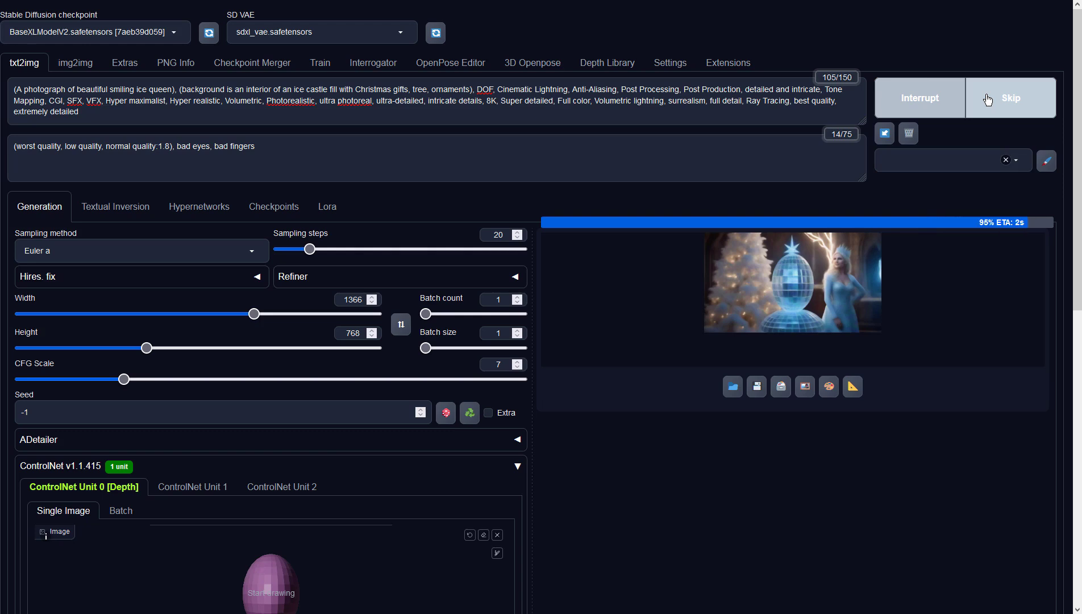
click(947, 266)
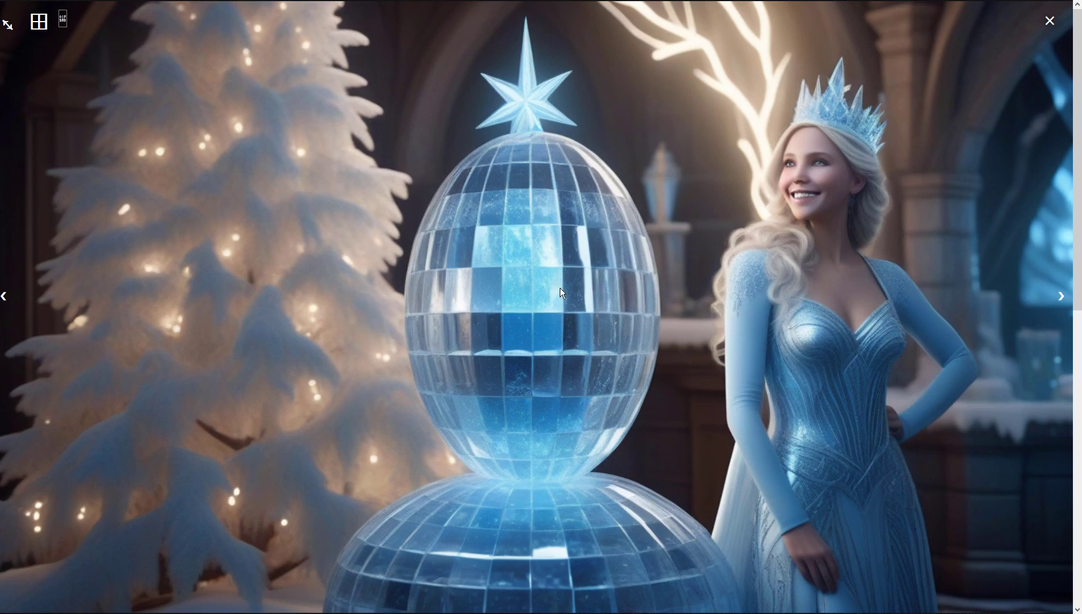
click(1049, 20)
Step: Generate another image with the same settings, inspect it at full size and close the preview
click(932, 101)
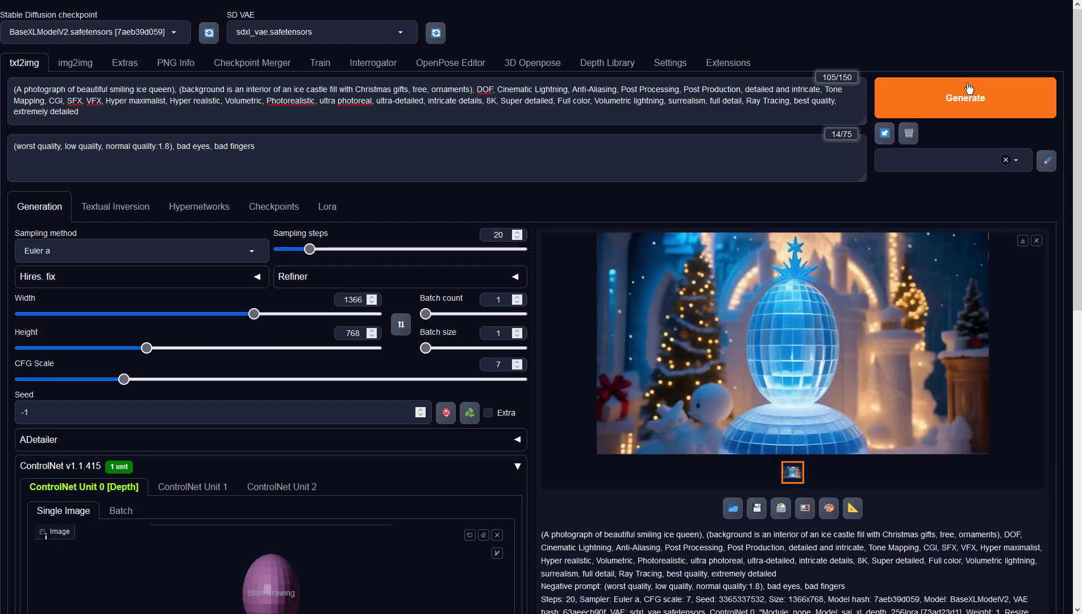
click(741, 269)
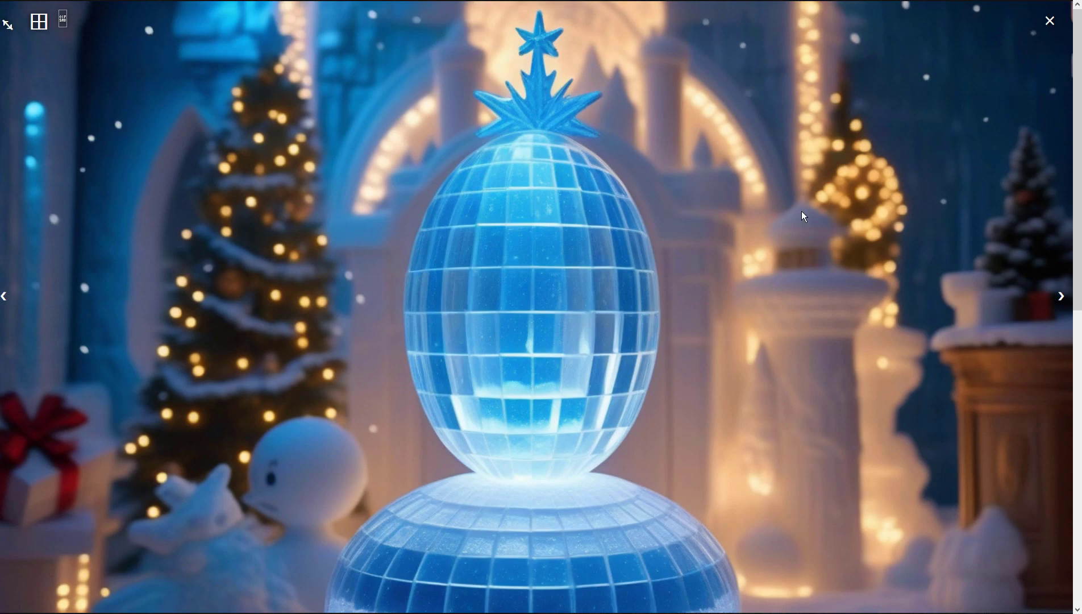
click(1049, 21)
Step: Send the second generated image and its prompts to img2img
click(803, 506)
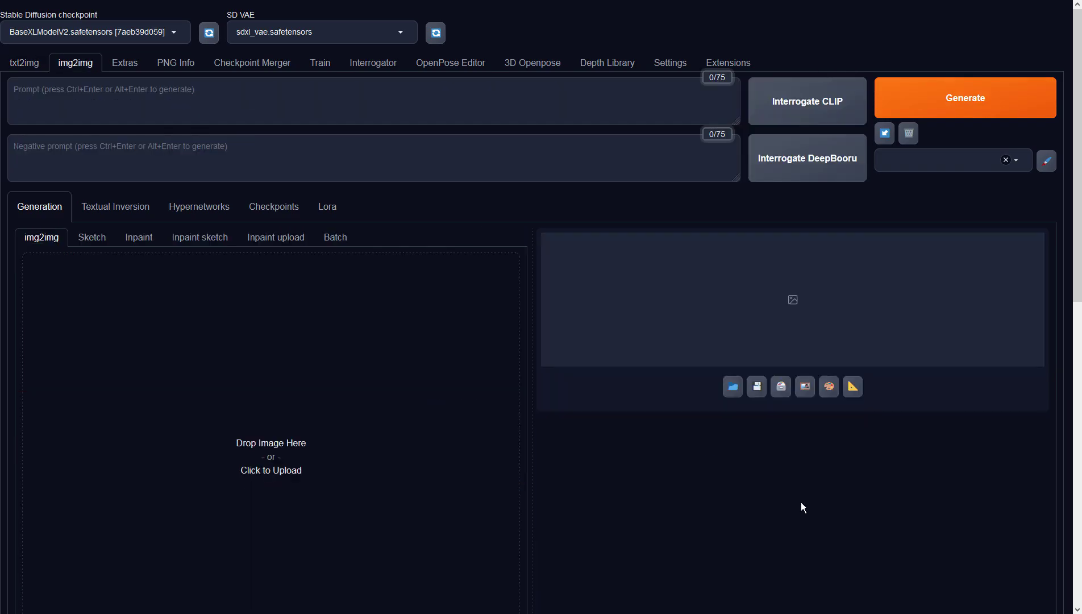
scroll(569, 381, down, 4)
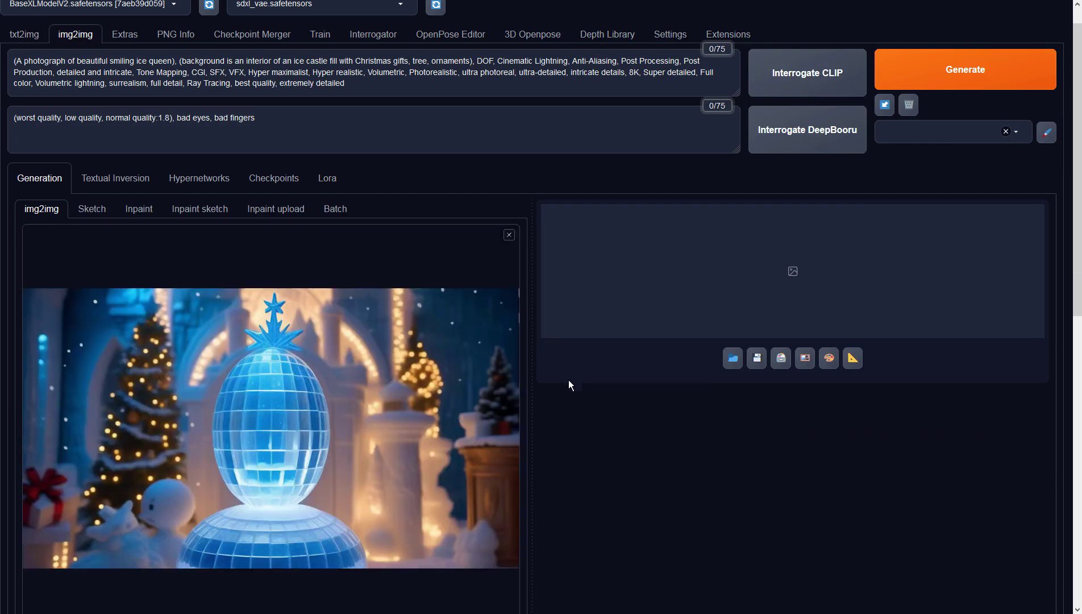
scroll(554, 380, down, 2)
Step: Set the img2img sampling method to DPM++ 3M SDE Karras and raise the denoising strength
click(245, 375)
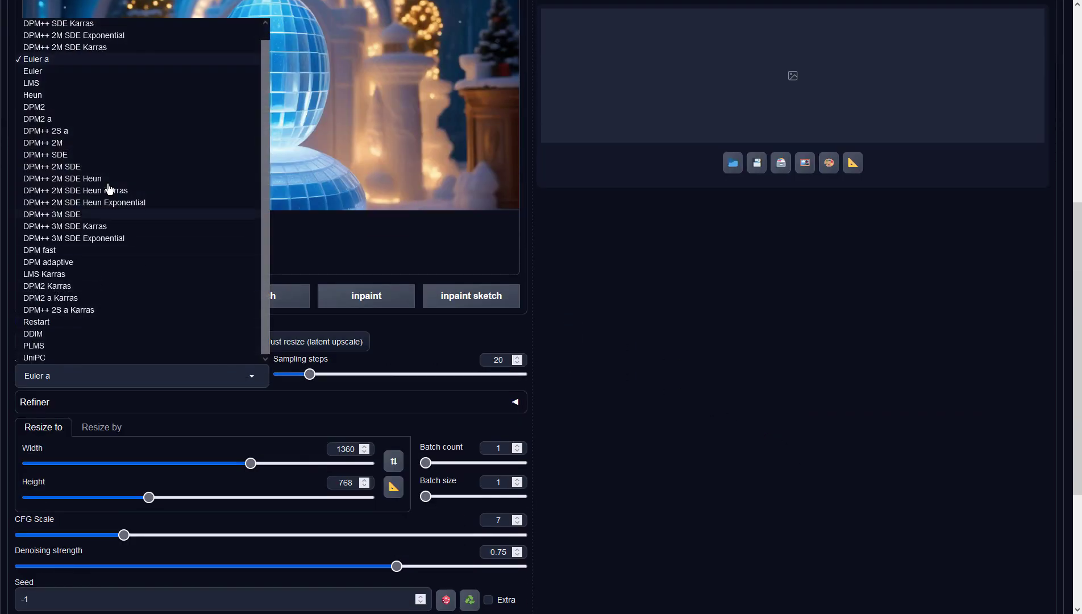
click(113, 228)
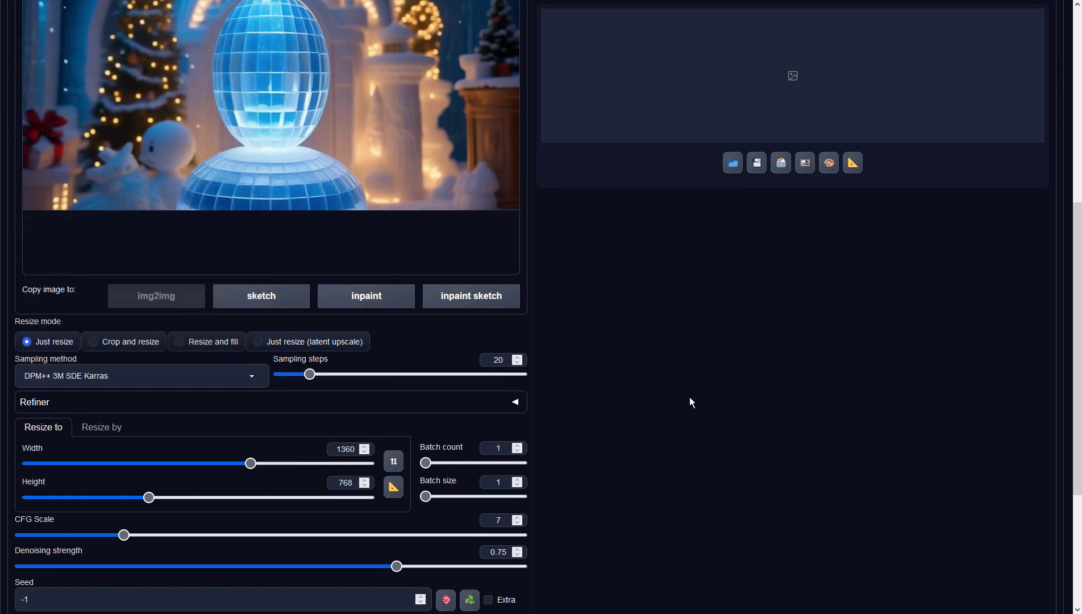
drag(397, 566, 472, 567)
scroll(623, 504, up, 6)
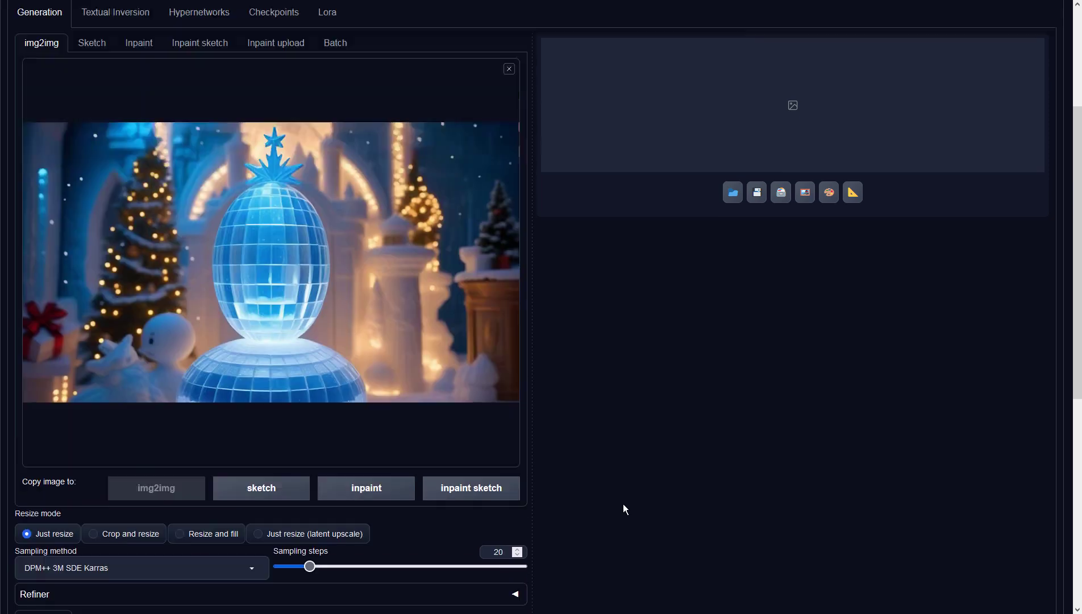
Step: Generate the img2img picture, check it at full size and send the result back to img2img as the new source image
click(927, 107)
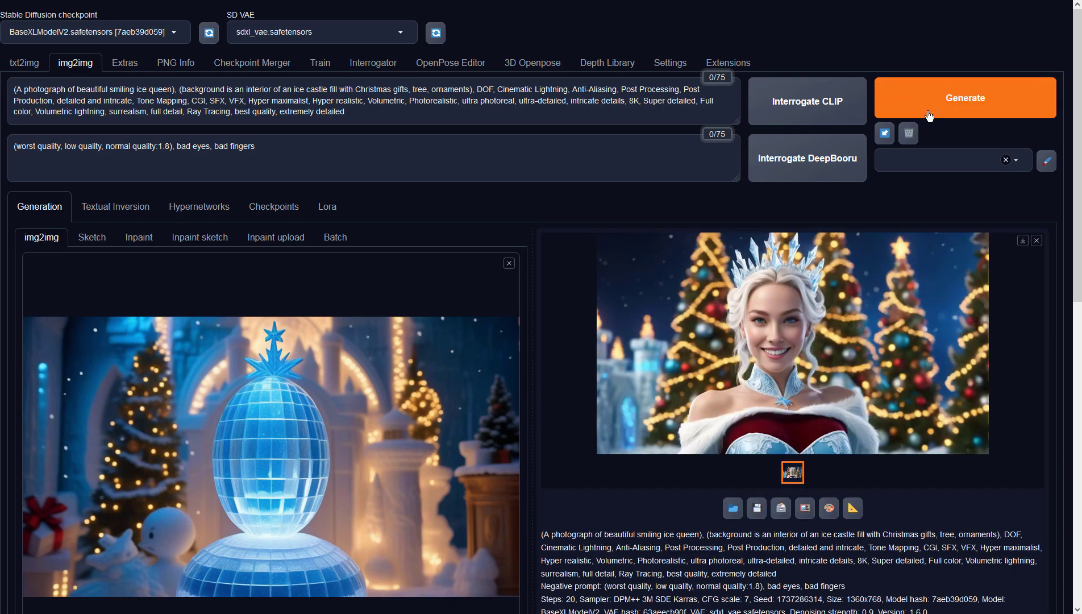
click(908, 294)
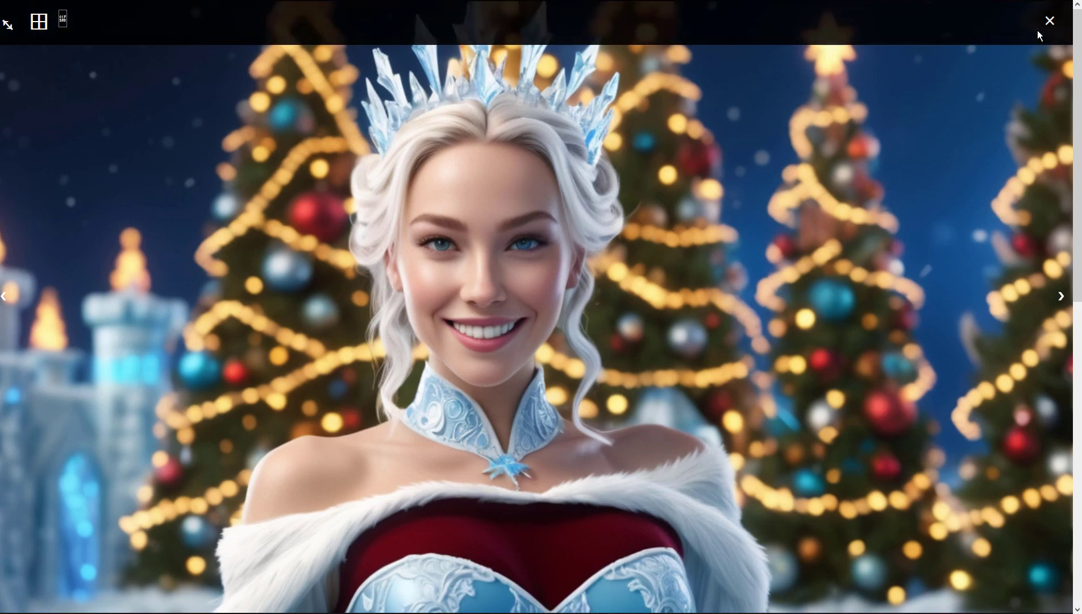
click(1050, 21)
click(806, 508)
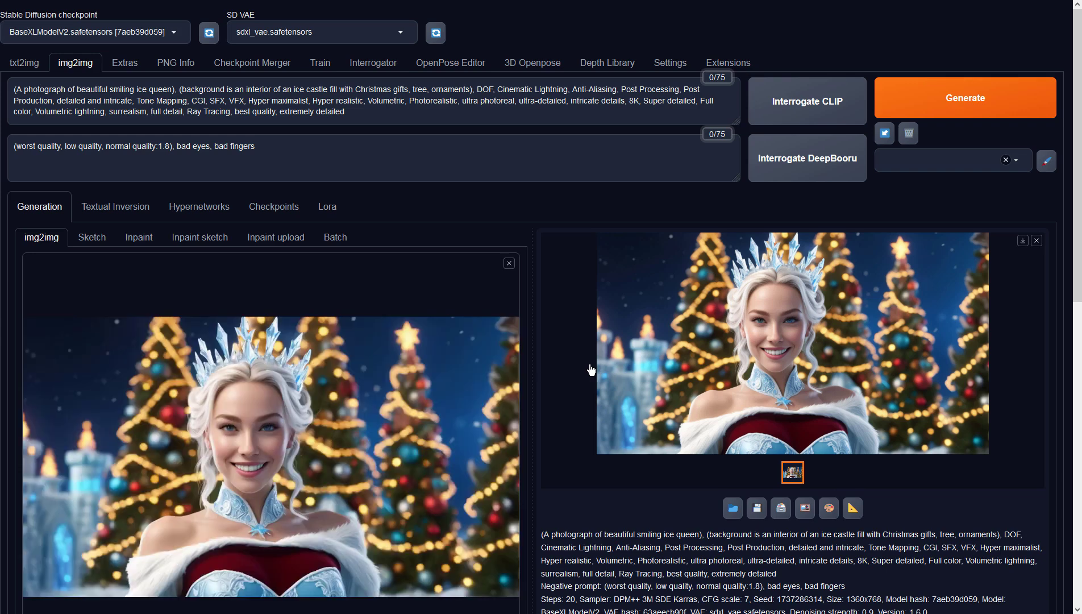
Step: Generate another variation from the new source, preview it at full size and make it the img2img source image
click(940, 97)
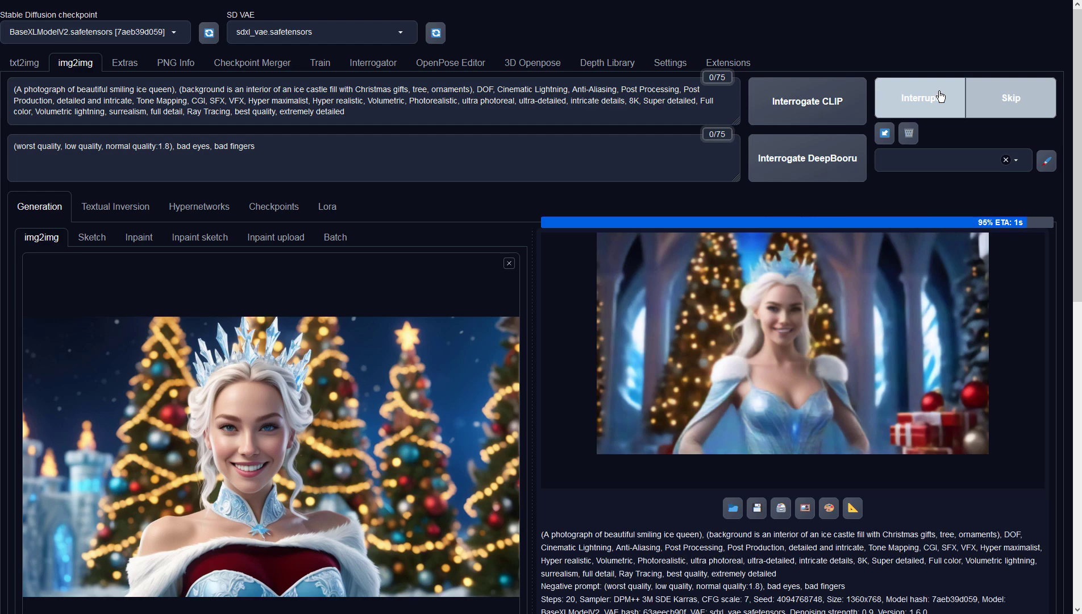
click(836, 281)
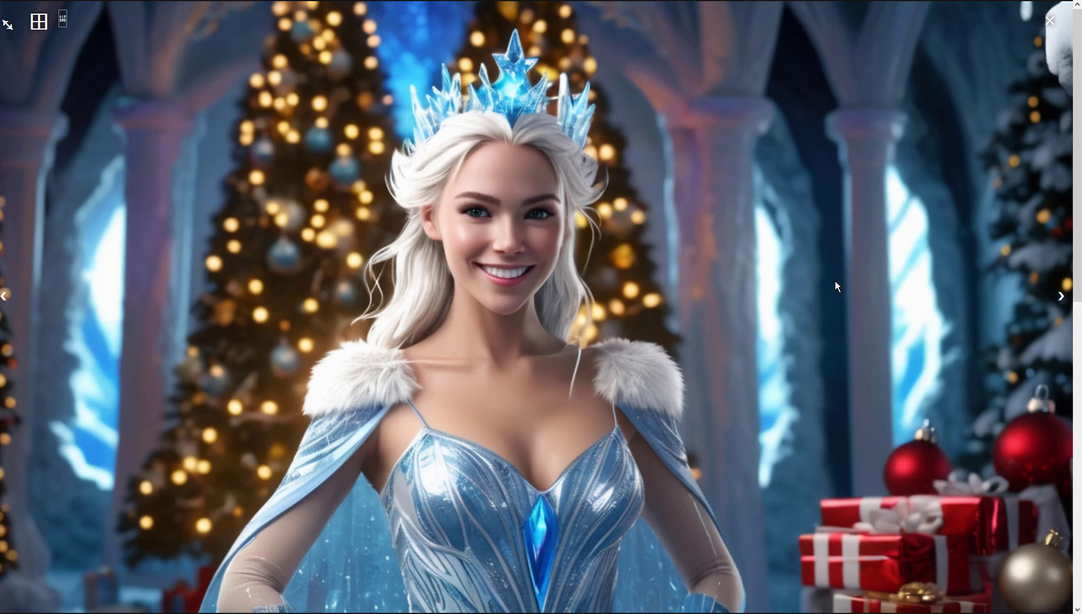
click(836, 280)
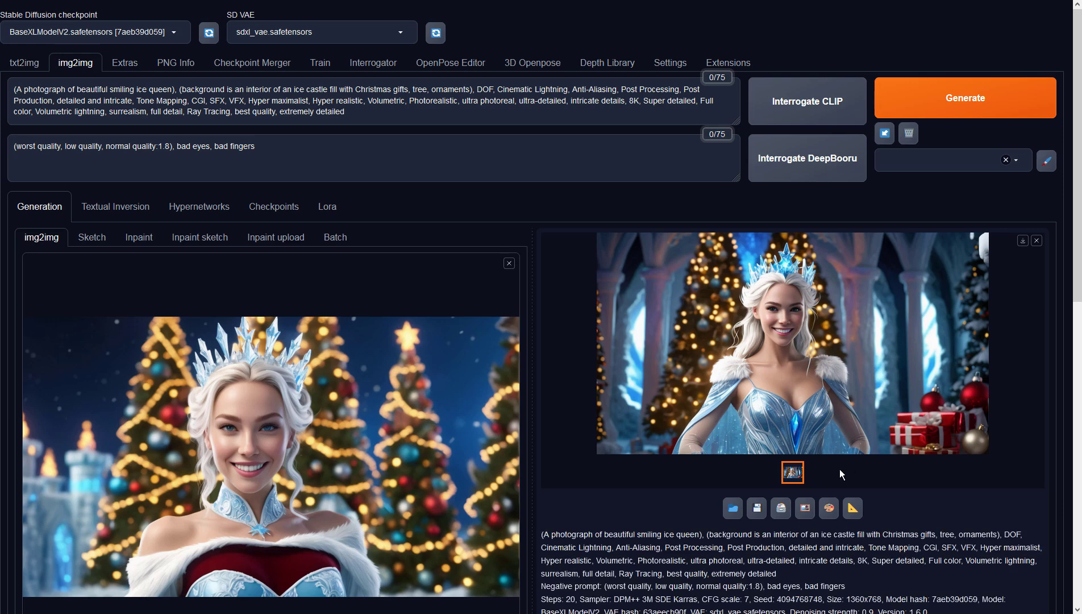
click(806, 511)
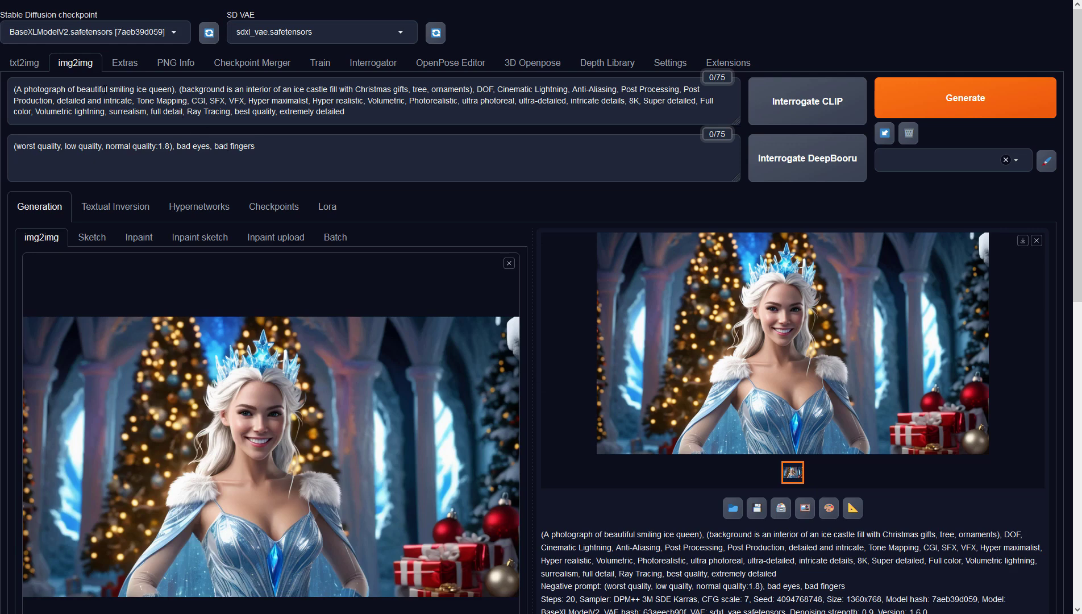
Step: Insert "African American" before "ice queen" in the prompt, then generate the image and view it at full size
click(137, 89)
text(African American)
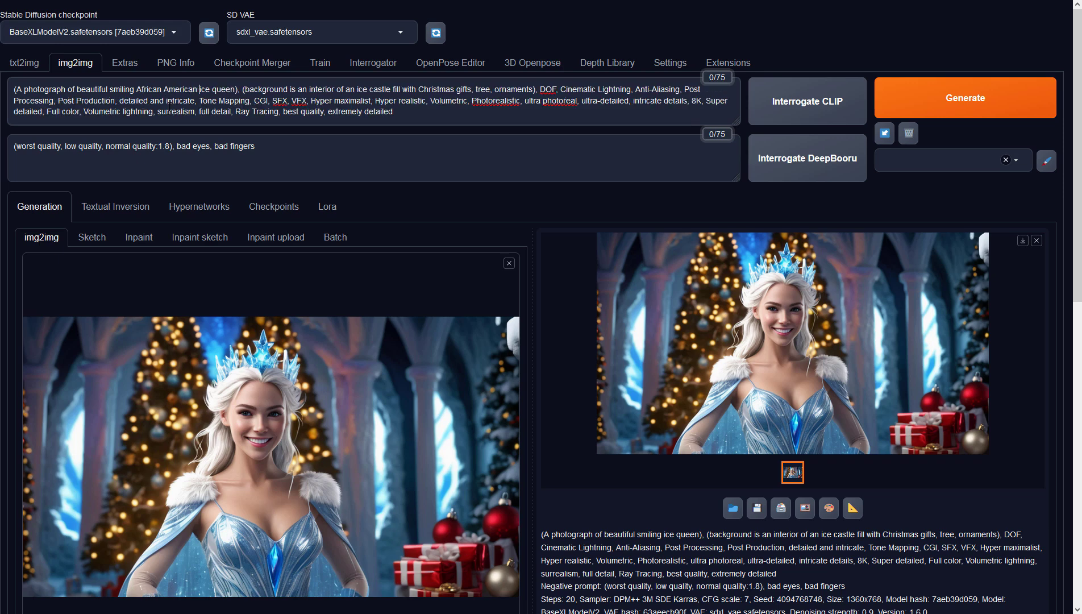
click(912, 84)
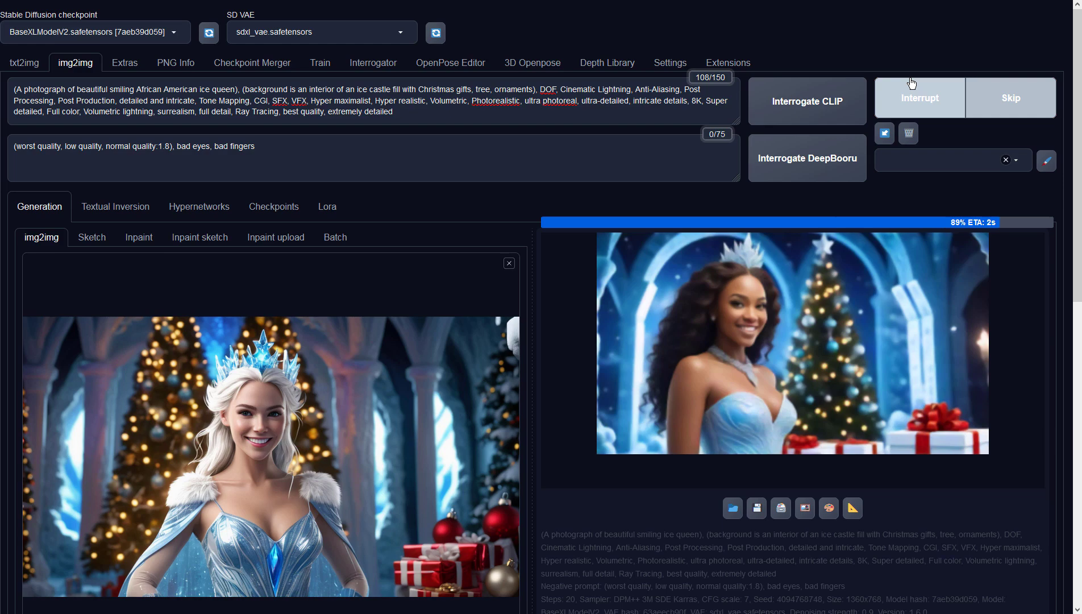
click(856, 322)
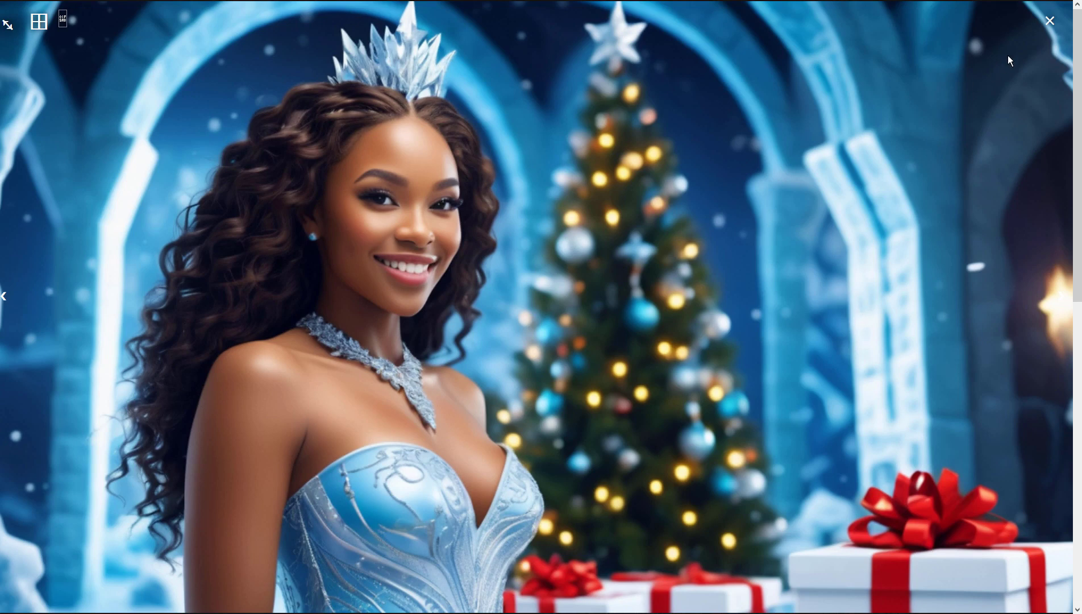
click(1050, 20)
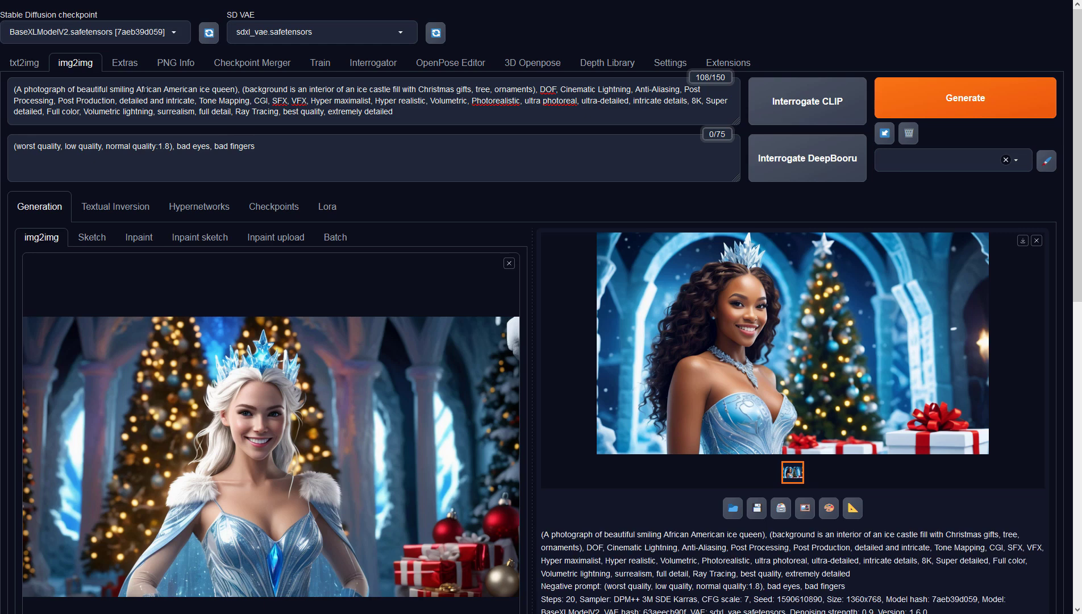
Step: Replace "African American" with "Latina" in the prompt, then generate the image and view it at full size
drag(137, 89, 197, 89)
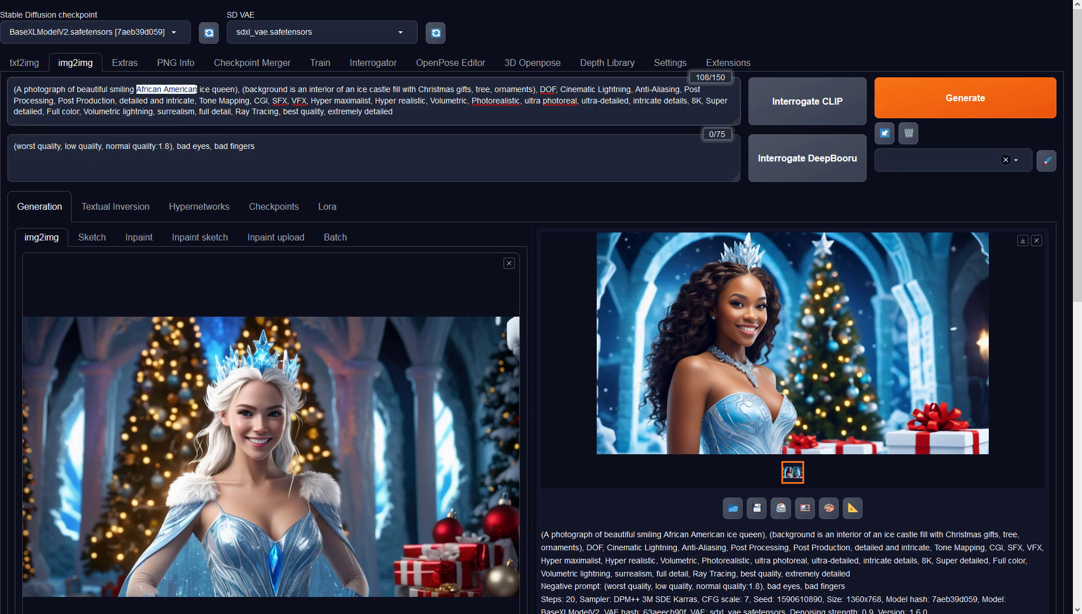
text(Latina)
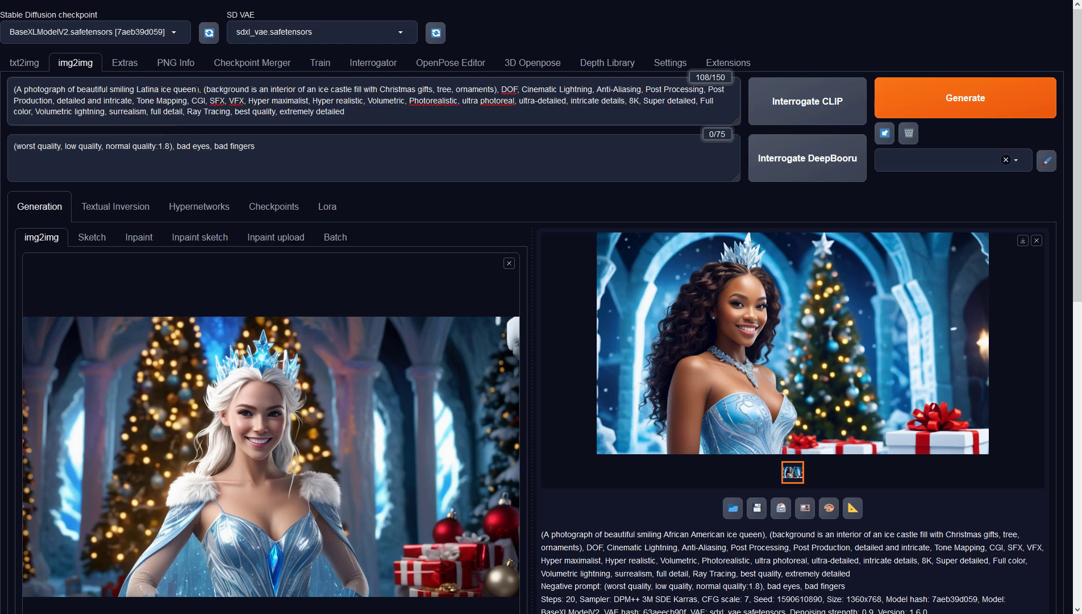
click(950, 111)
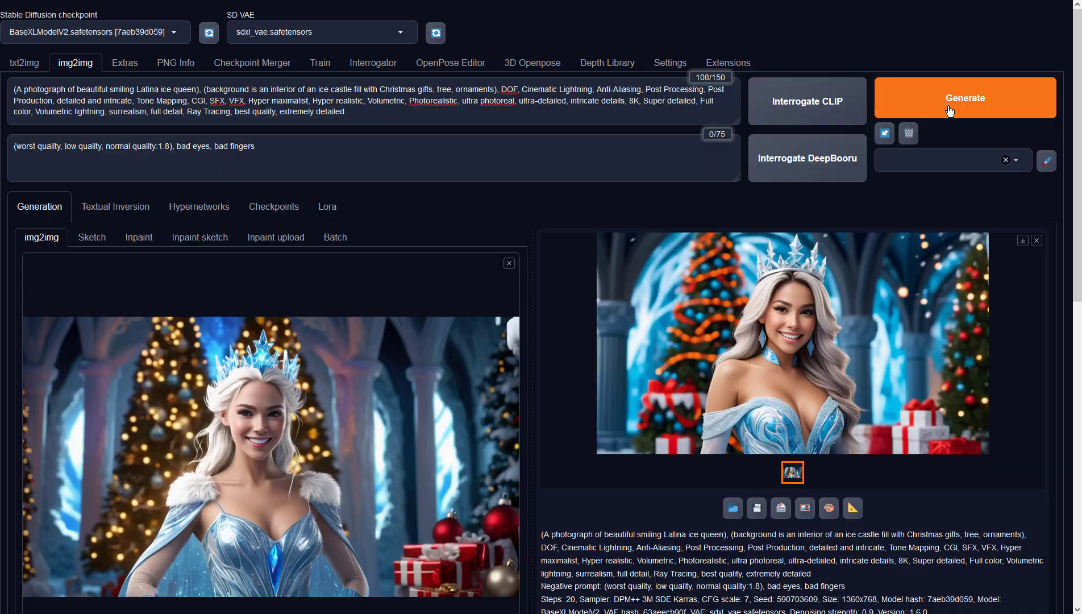
click(927, 293)
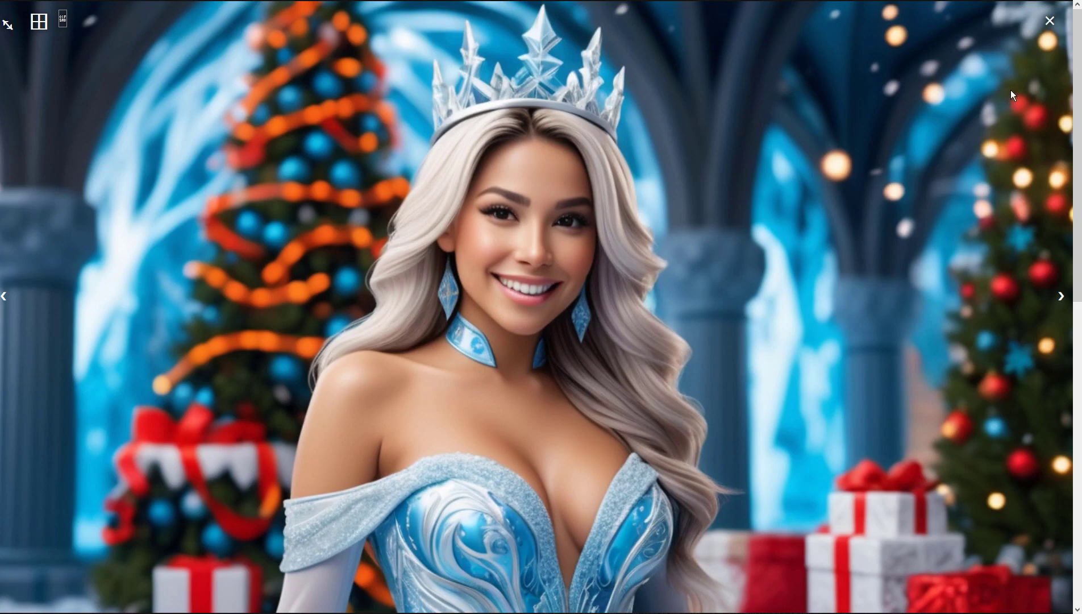
click(1049, 21)
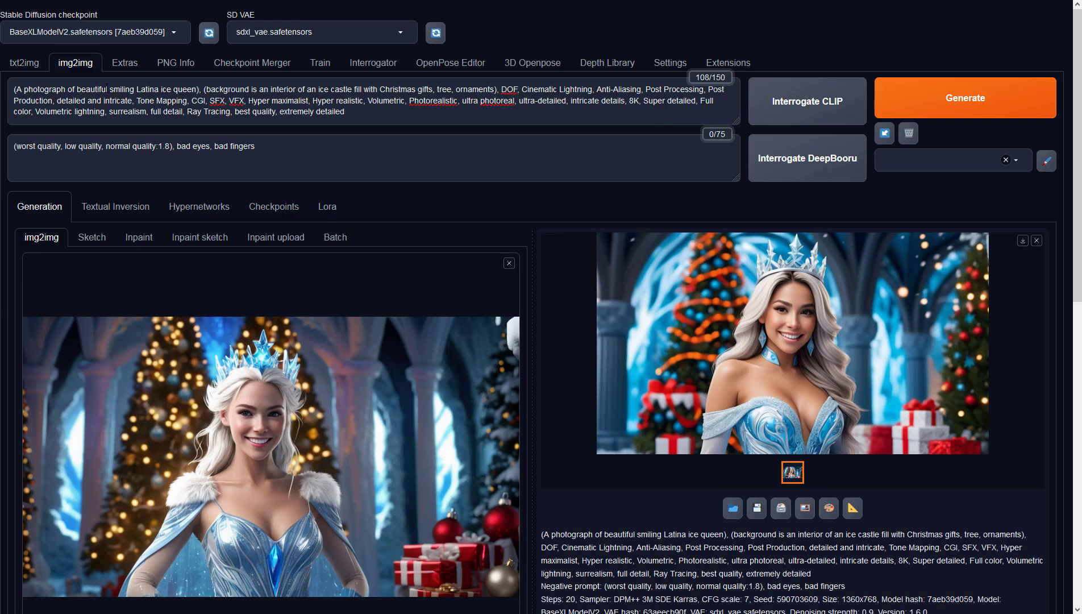
Step: Replace "Latina" with "Asian" in the prompt, then generate the image and view it at full size
drag(136, 89, 159, 90)
text(Asian)
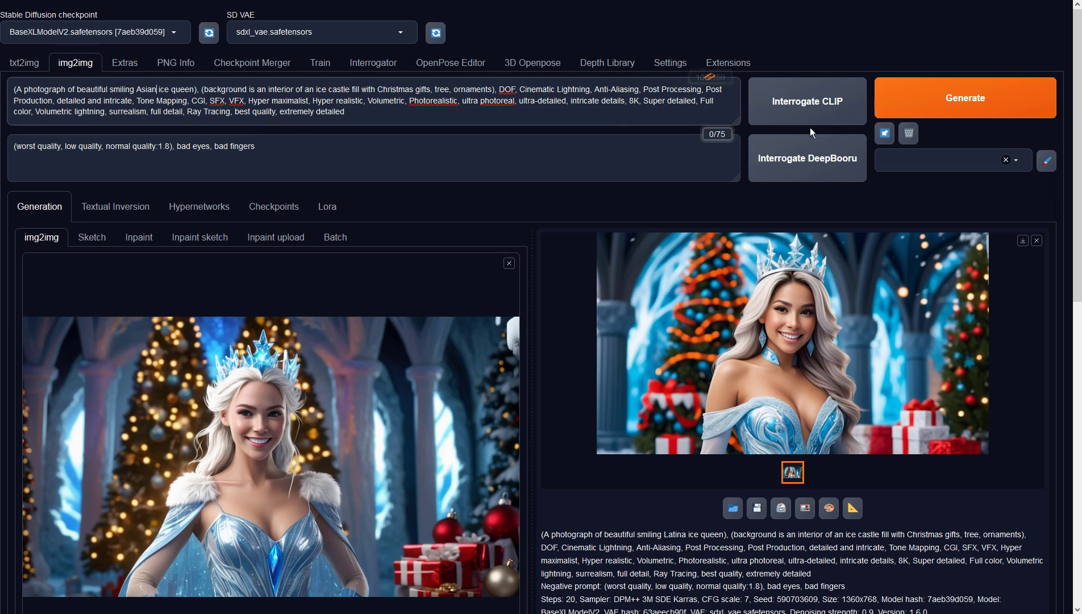
click(935, 101)
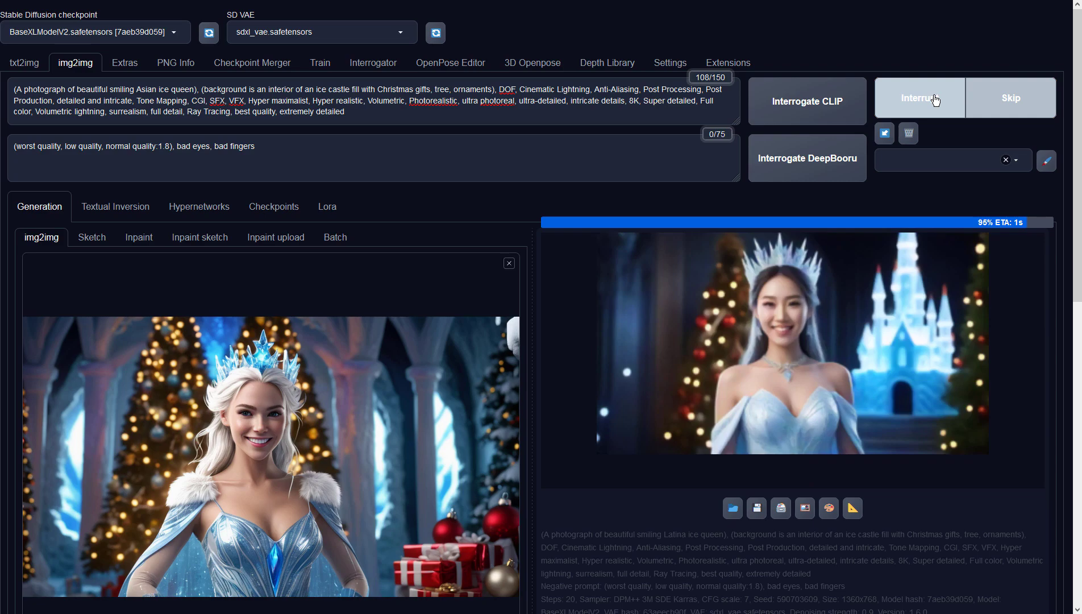
click(885, 307)
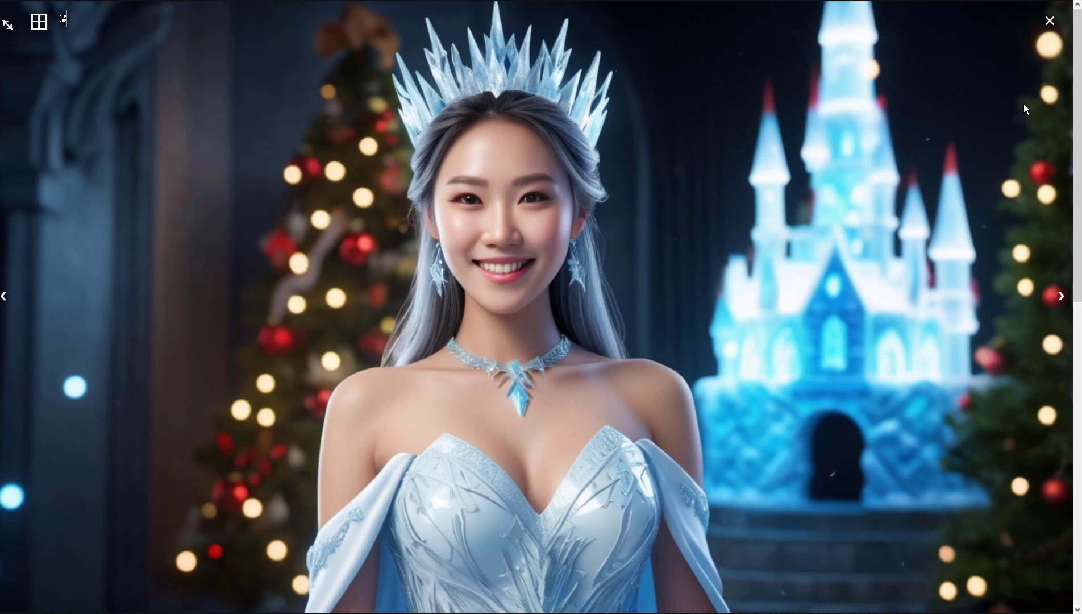
click(983, 102)
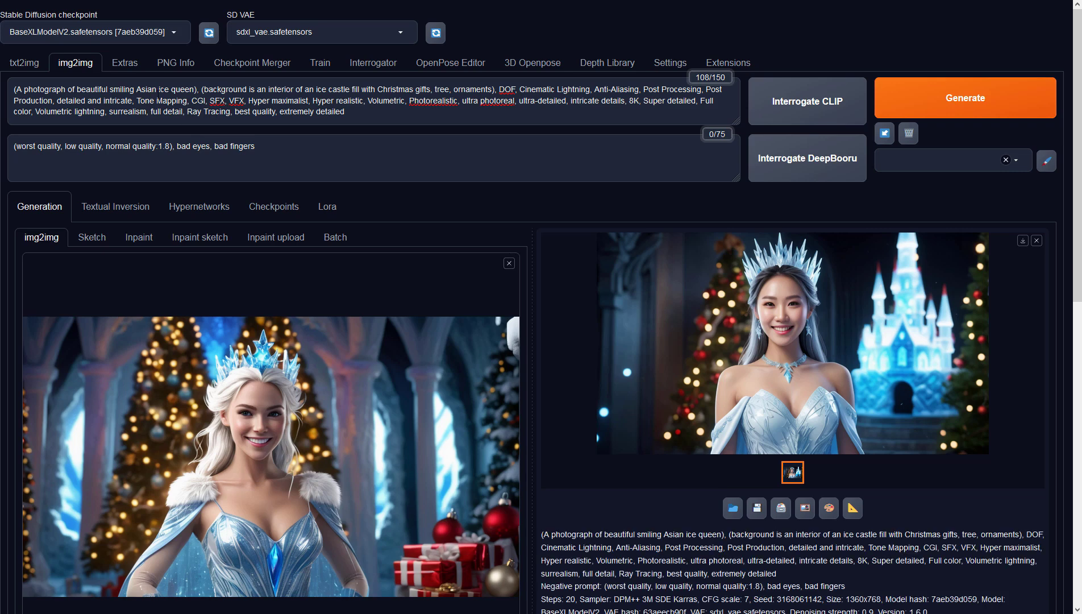
Step: Replace "Asian" with "Indian" in the prompt, then generate the image and view it at full size
click(135, 89)
key(shift+Right)
key(shift+Right)
key(shift+Right)
key(shift+Right)
key(shift+Right)
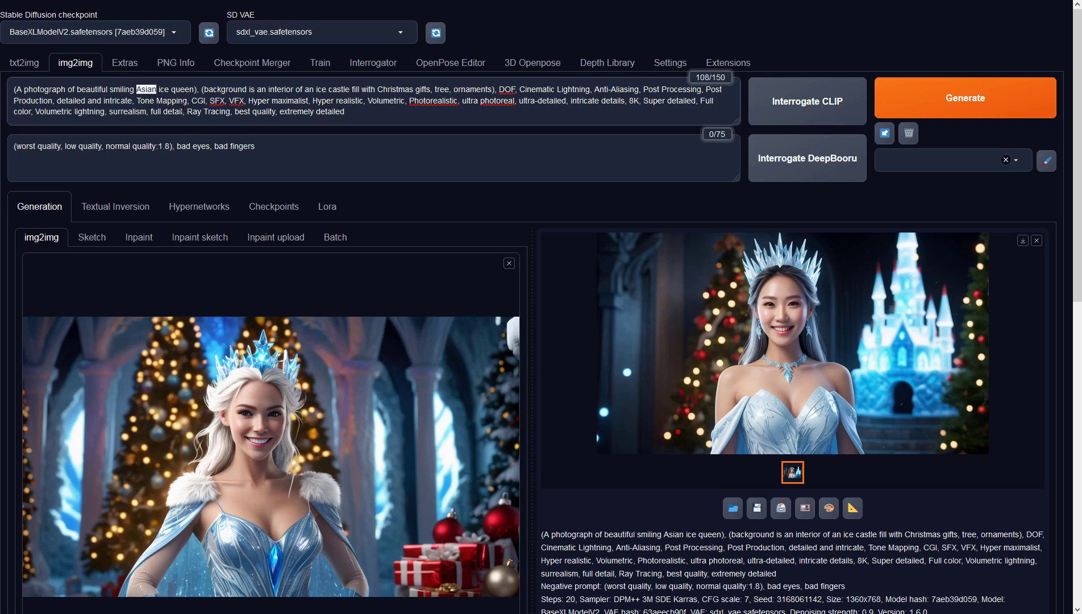
text(Indian)
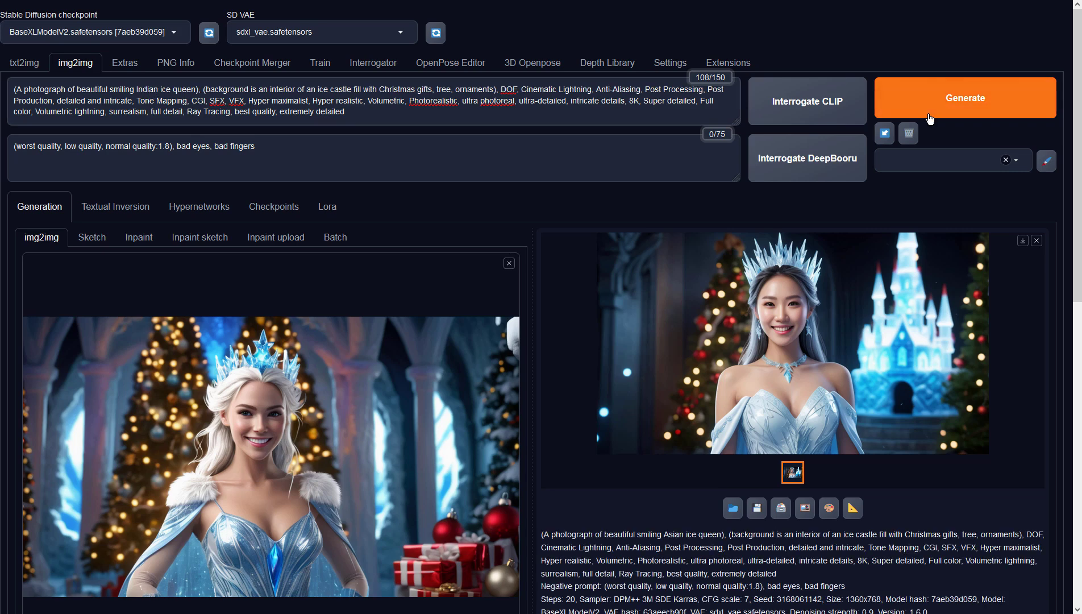
click(930, 117)
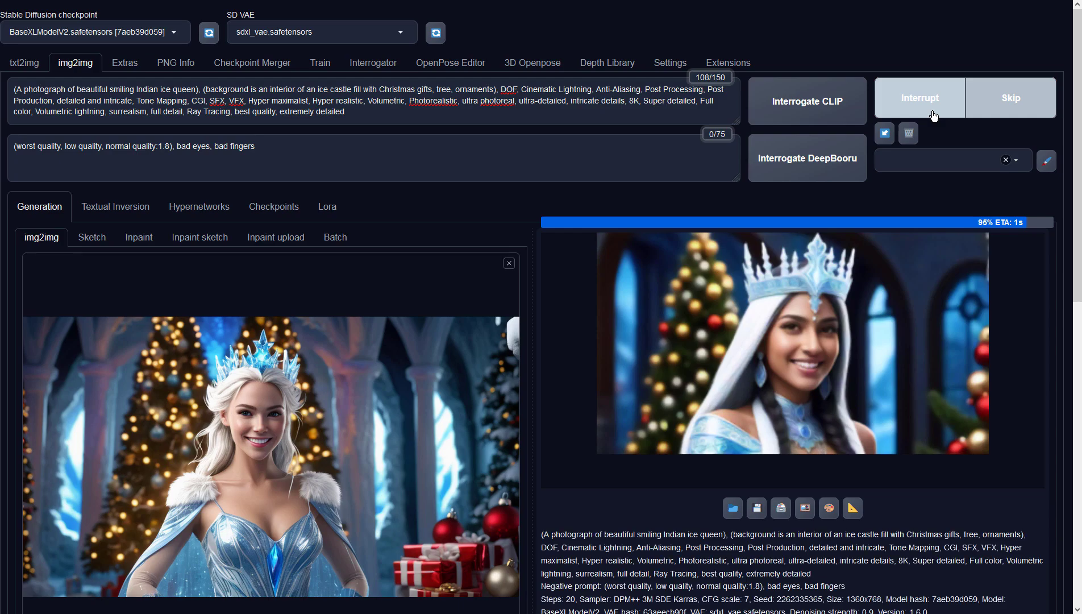
click(834, 343)
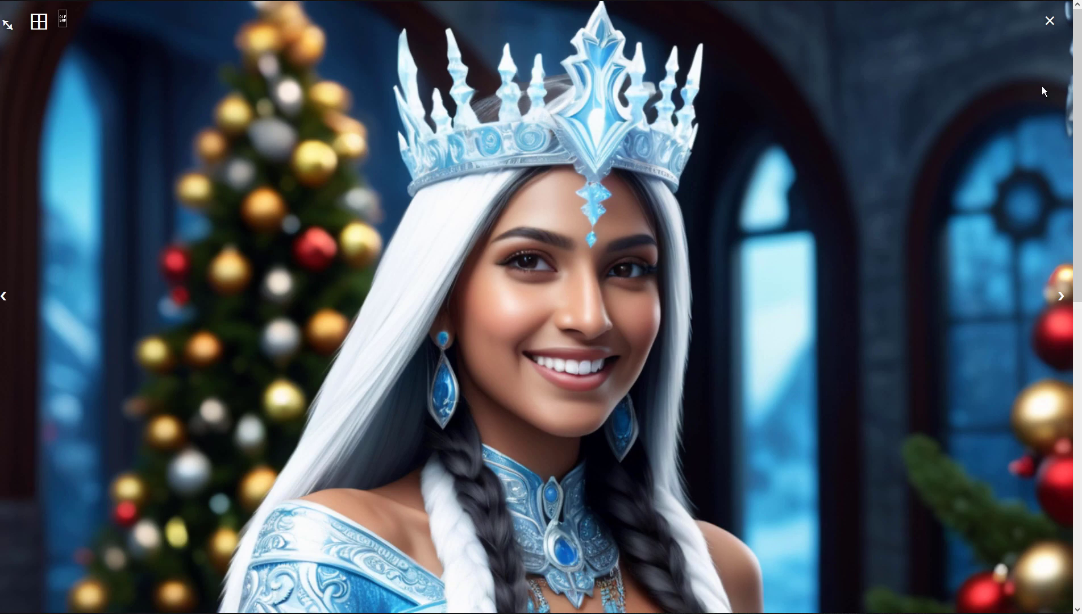
click(1051, 22)
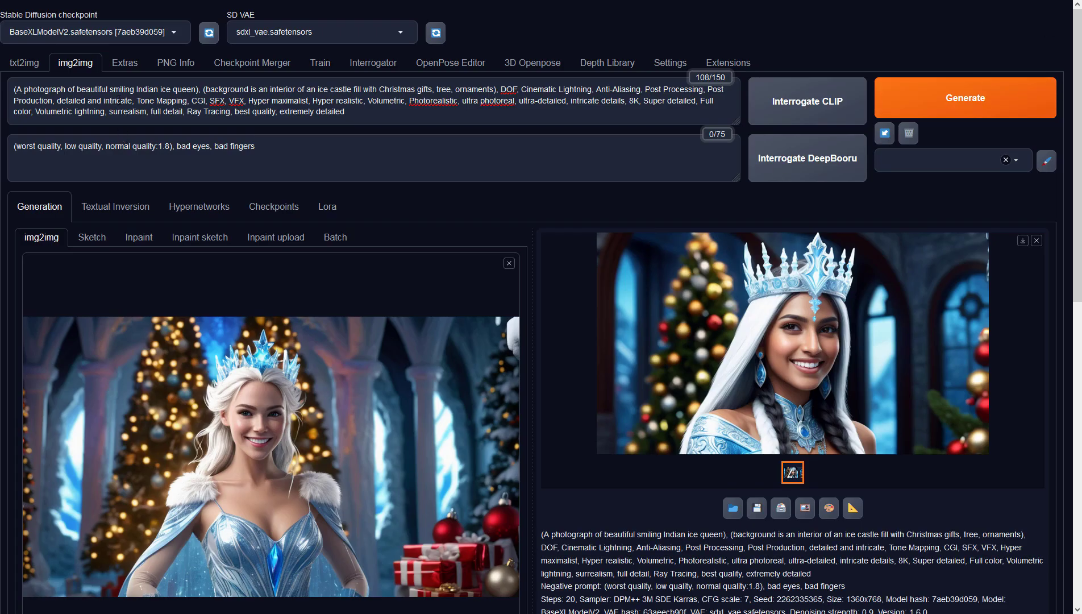
Step: Replace "Indian" with "red haired" in the prompt, then generate the image and view it at full size
drag(137, 90, 158, 90)
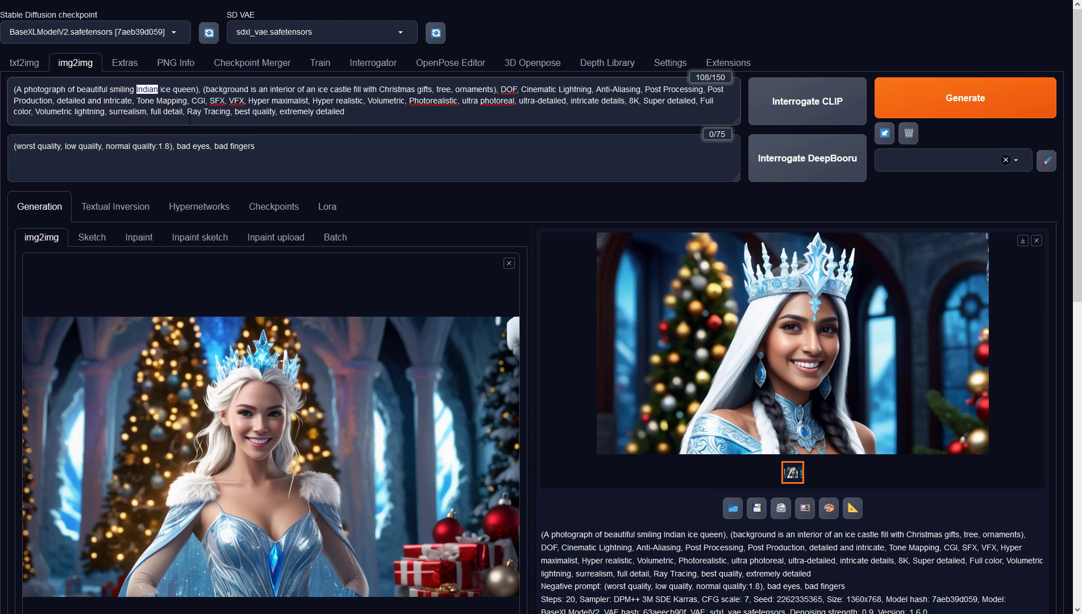
text(red haired)
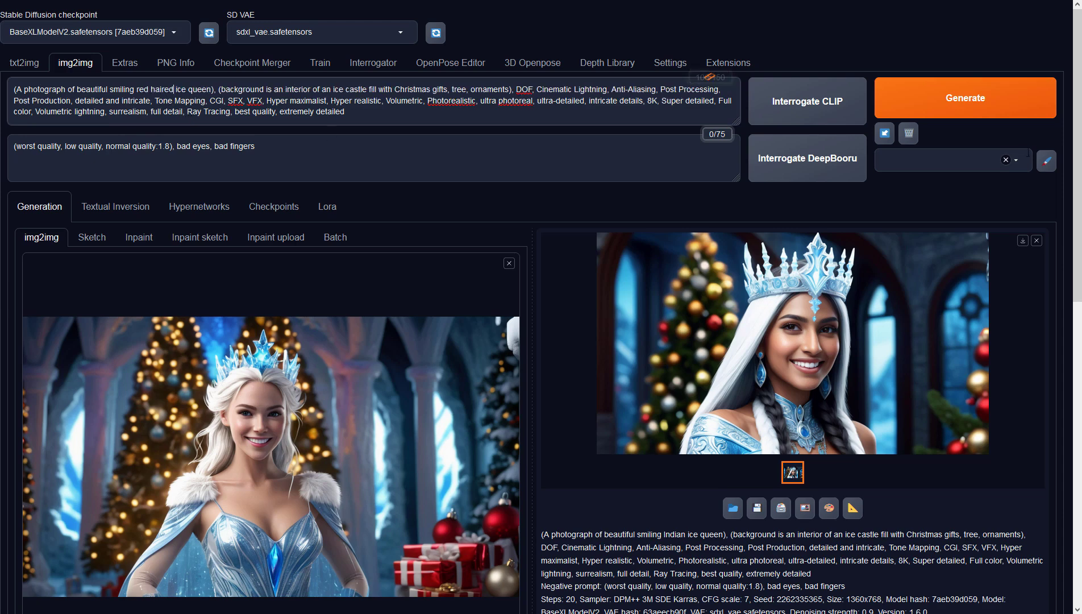
click(1021, 113)
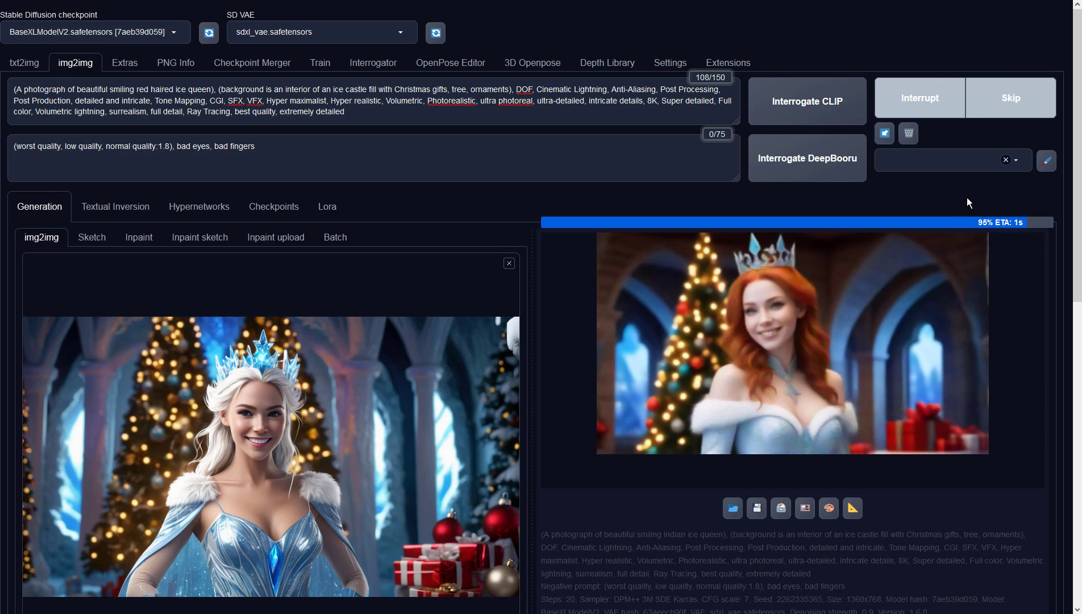
click(921, 291)
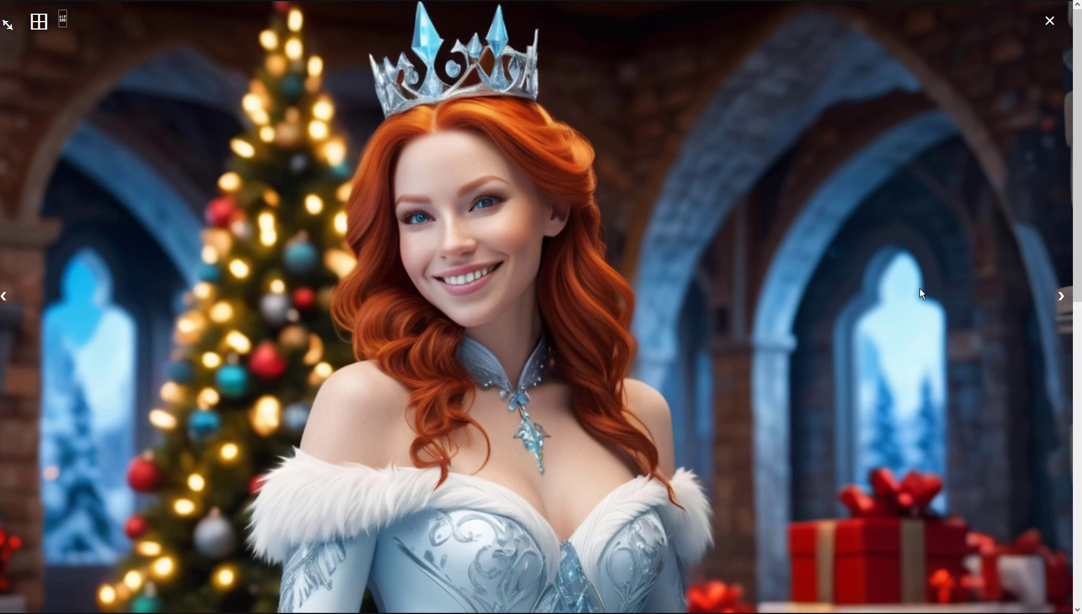
click(1050, 21)
Step: Replace the whole prompt with "Hey, AI. Draw yourself as the Ice Queen. We want to see how you look like." and generate the image
click(370, 114)
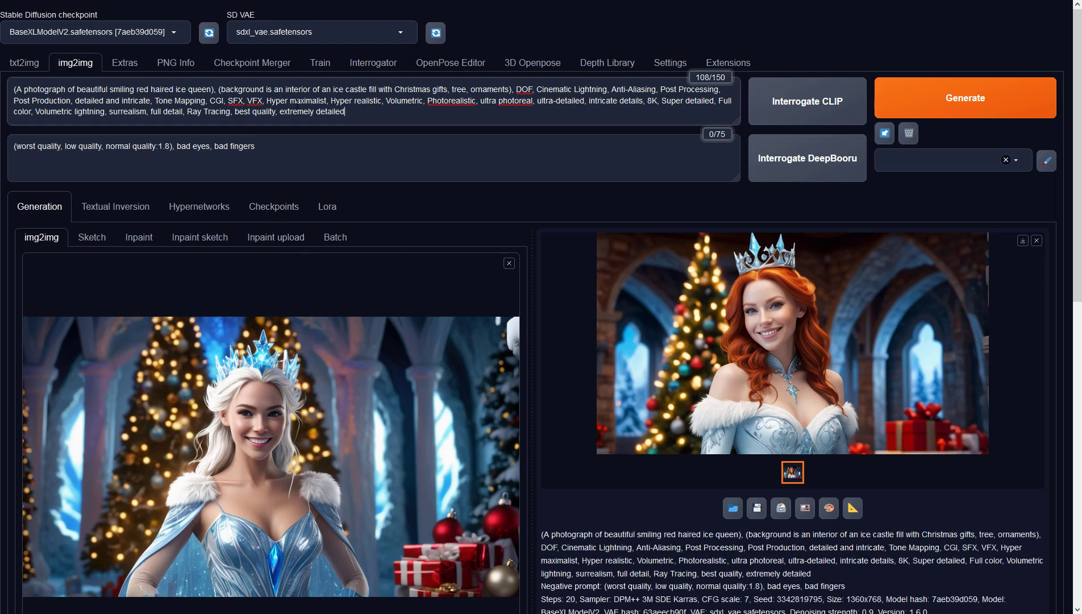
key(ctrl+a)
text(Hey, AI.  Draw )
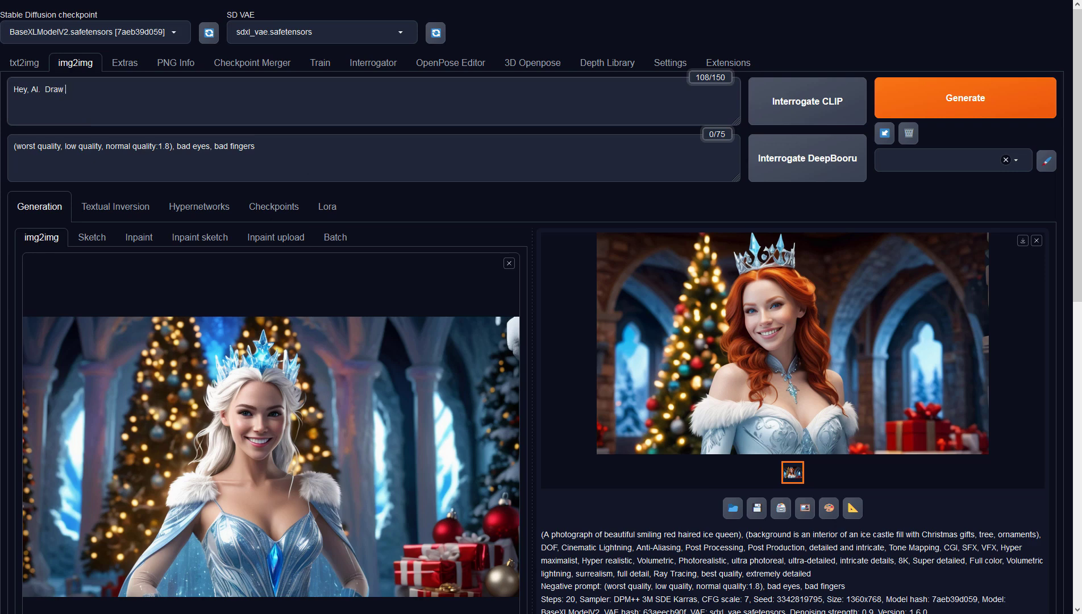
text(yourself as the Queen)
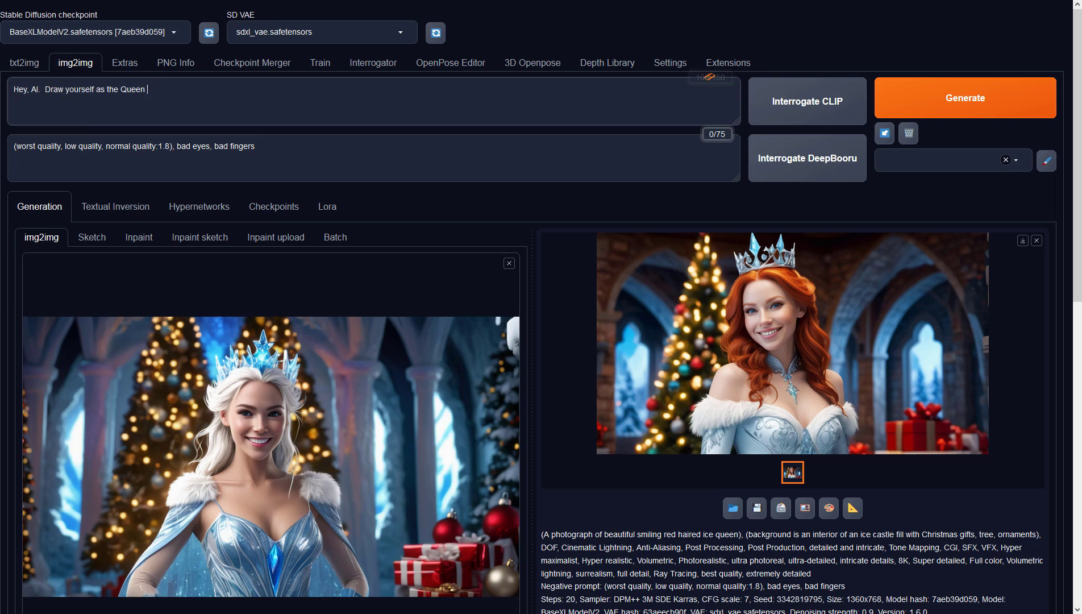
key(BackSpace)
key(BackSpace)
key(BackSpace)
key(BackSpace)
key(BackSpace)
key(BackSpace)
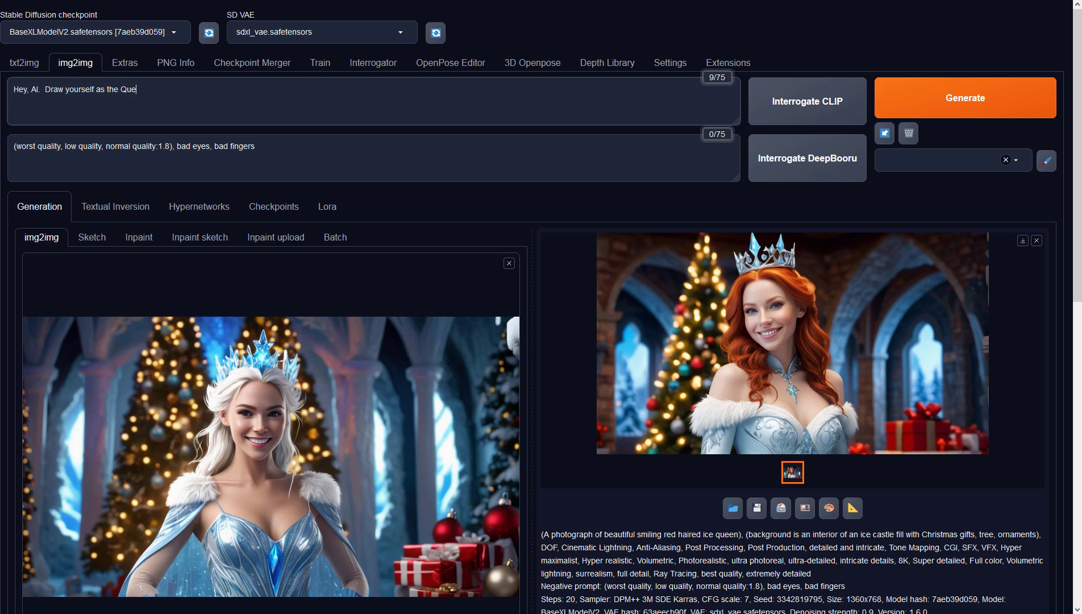
text(Ice Queen.  I wa)
key(BackSpace)
key(BackSpace)
key(BackSpace)
key(BackSpace)
text(We want to see how you )
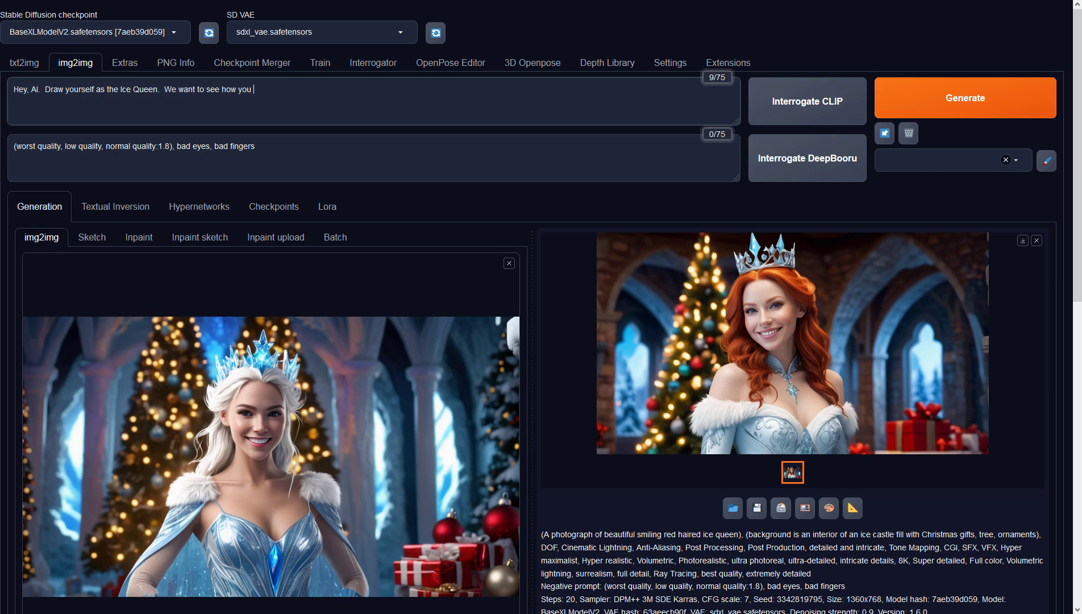
text(look like.)
click(938, 97)
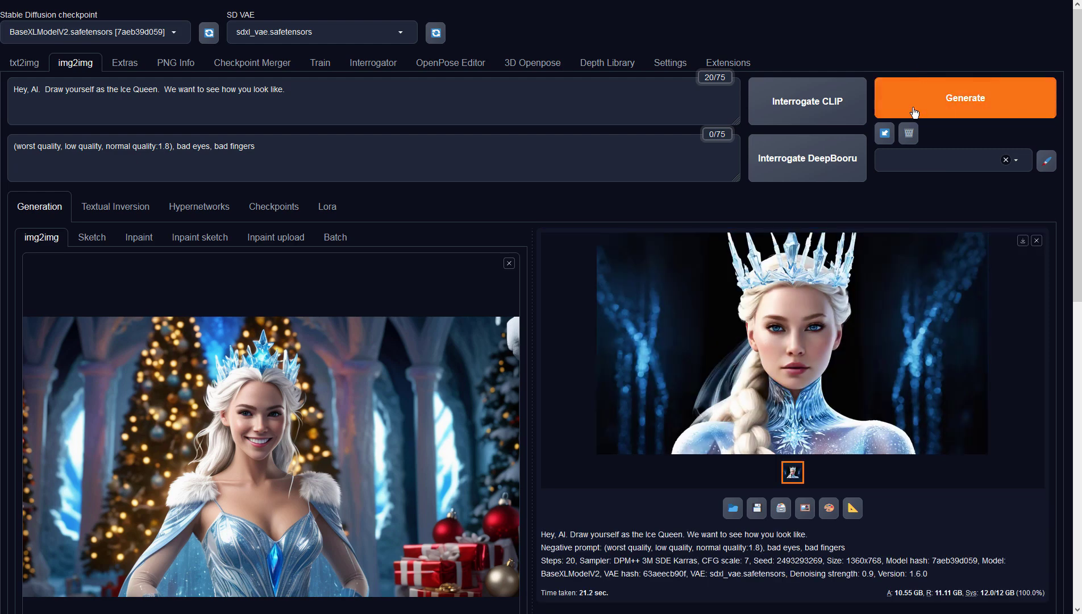
Step: View the generated ice queen image at full size, then copy the whole "Hey, AI" prompt
click(885, 293)
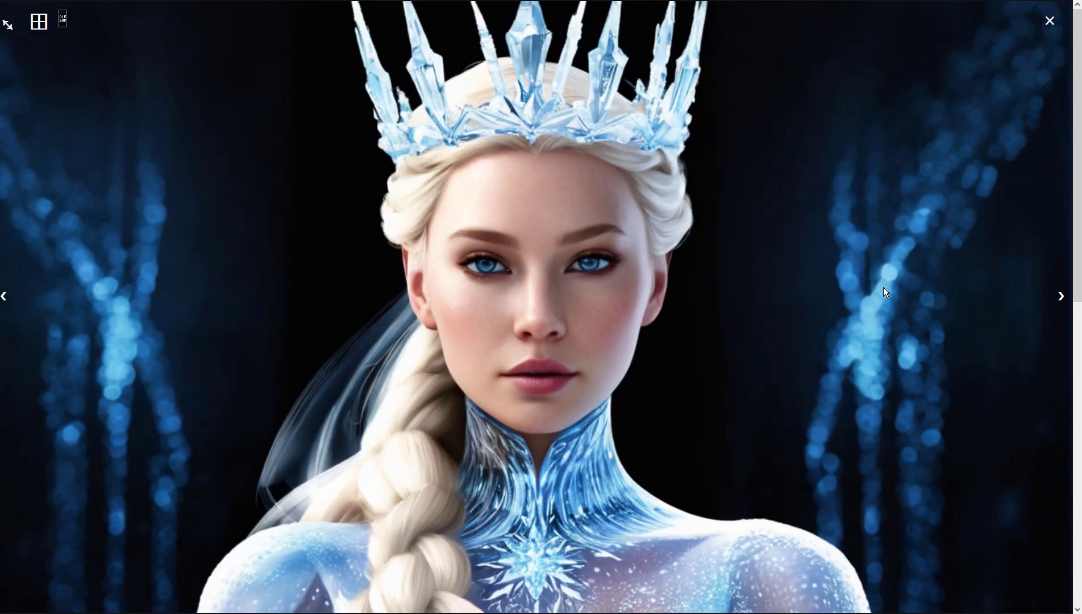
click(1050, 21)
triple_click(406, 91)
key(ctrl+c)
Step: Restore the earlier prompt beginning "(A photograph of beautiful smiling red haired ice queen)" with its ice castle background and quality keywords
click(104, 108)
key(BackSpace)
key(BackSpace)
key(BackSpace)
key(BackSpace)
key(BackSpace)
key(BackSpace)
key(BackSpace)
key(BackSpace)
key(BackSpace)
key(BackSpace)
key(BackSpace)
key(BackSpace)
key(BackSpace)
key(BackSpace)
key(BackSpace)
key(BackSpace)
key(BackSpace)
key(BackSpace)
key(BackSpace)
key(BackSpace)
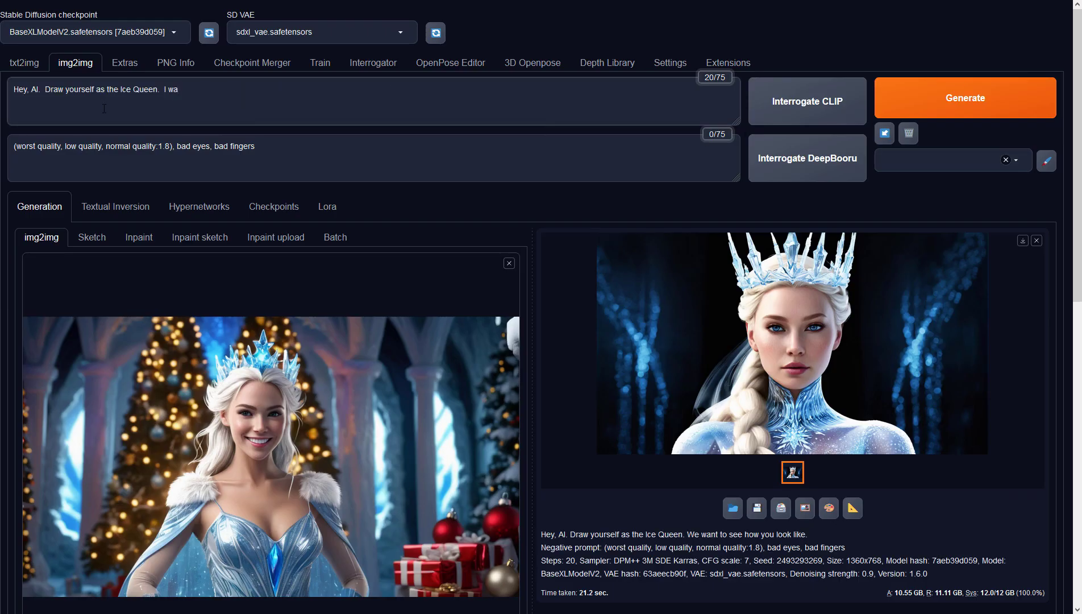
text((A photograph of beautiful smiling red haired ice queen), (background is an interior of an ice castle fill with Christmas gifts, tree, ornaments), DOF, Cinematic Lightning, Anti-Aliasing, Post Processing, Post Production, detailed and intricate, Tone Mapping, CGI, SFX, VFX, Hyper maximalist, Hyper realistic, Volumetric, Photorealistic, ultra photoreal, ultra-detailed, intricate details, 8K, Super detailed, Full color, Volumetric lightning, surrealism, full detail, Ray Tracing, best quality, extremely detailed)
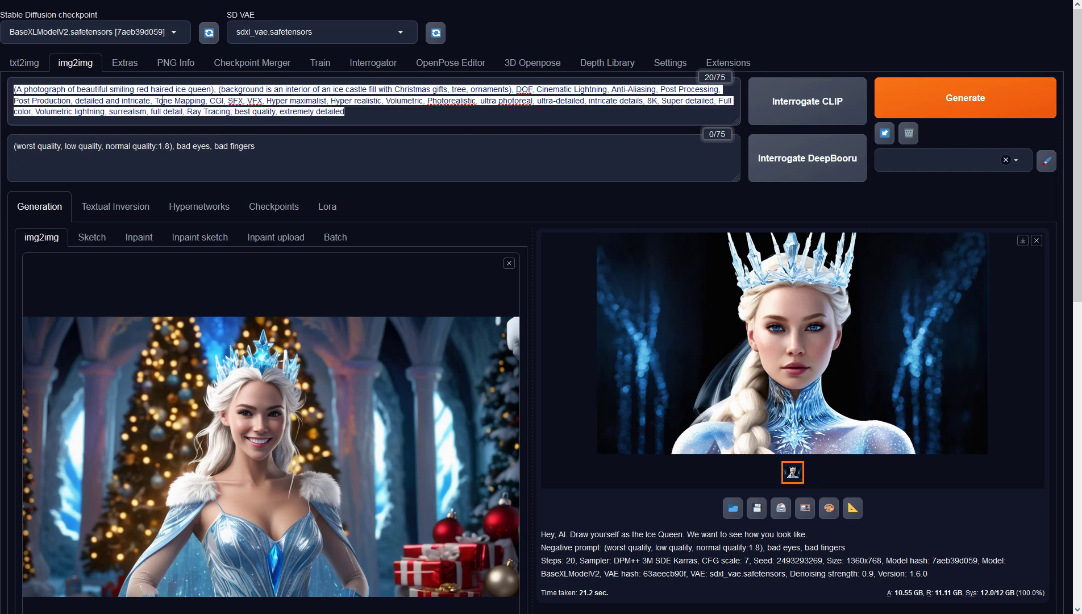
click(161, 101)
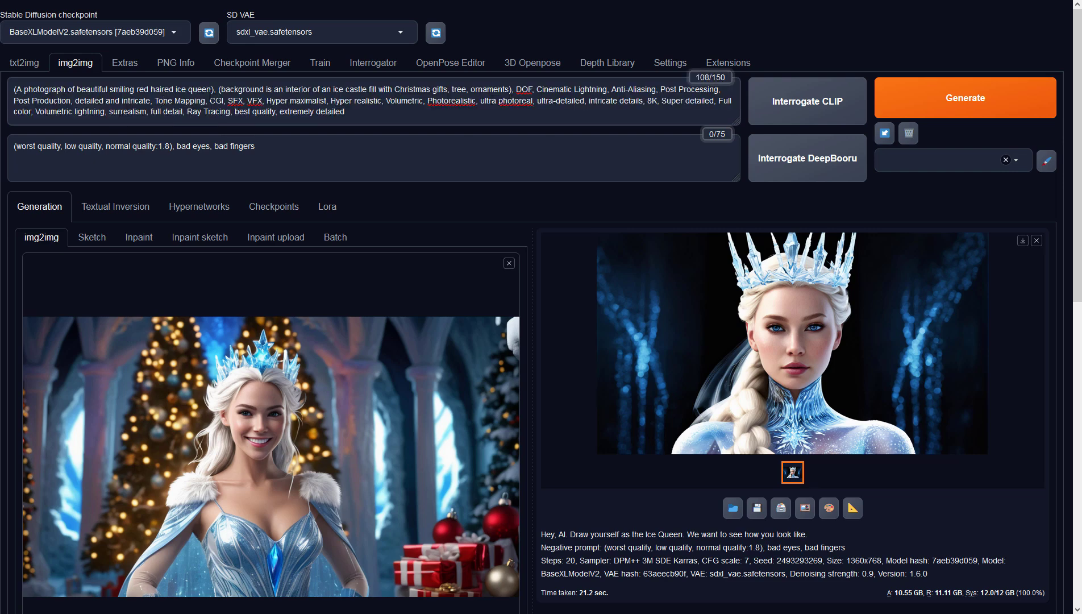
Step: Replace the prompt's first parenthesised phrase with the copied "Hey, AI" text, then generate the image and view it at full size
drag(213, 87, 16, 89)
key(ctrl+v)
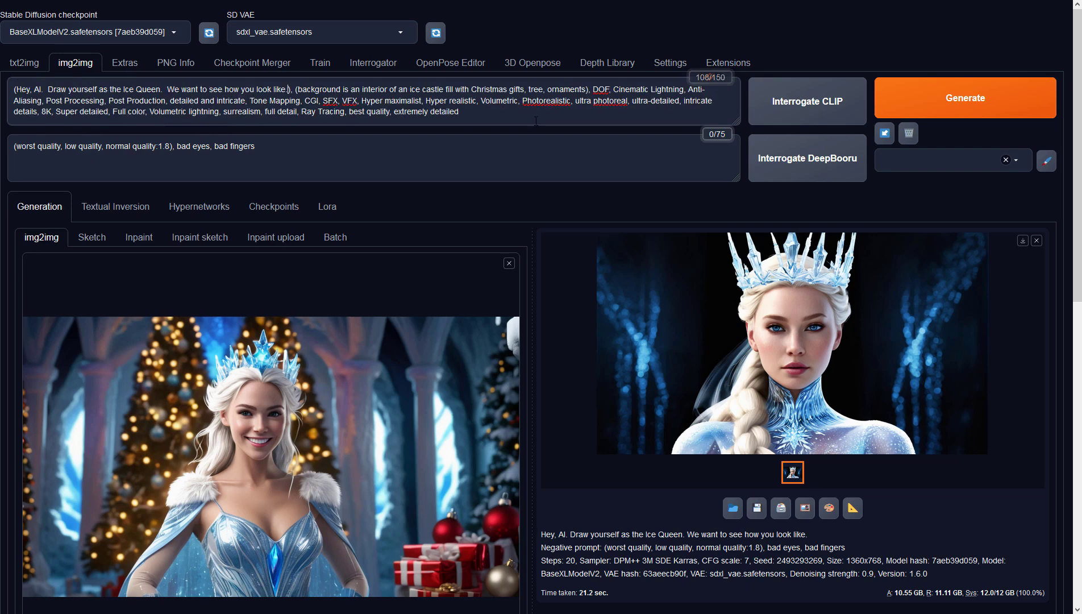
click(946, 112)
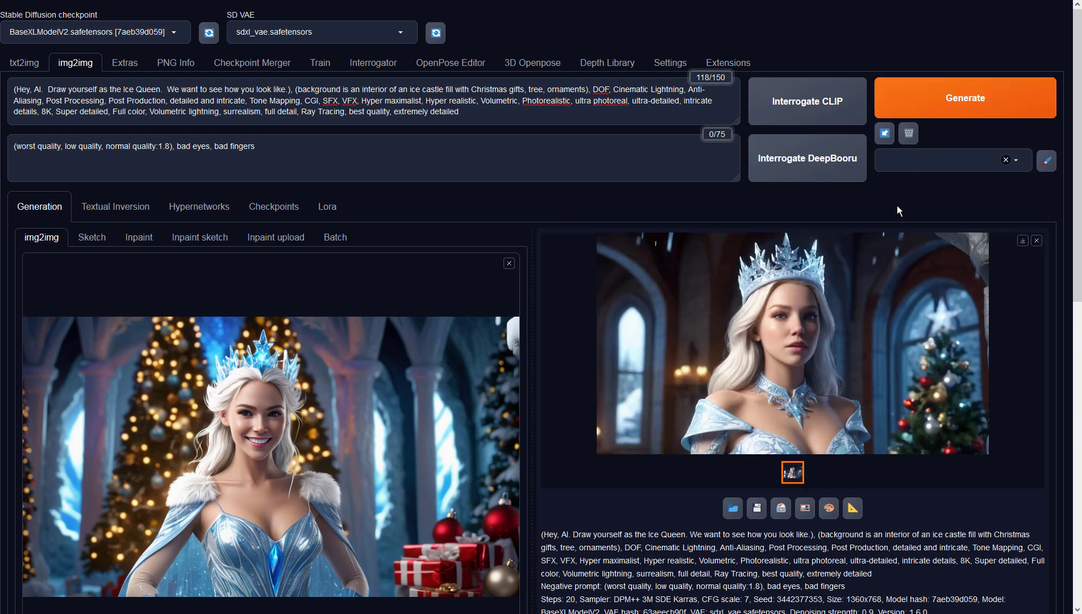
click(851, 311)
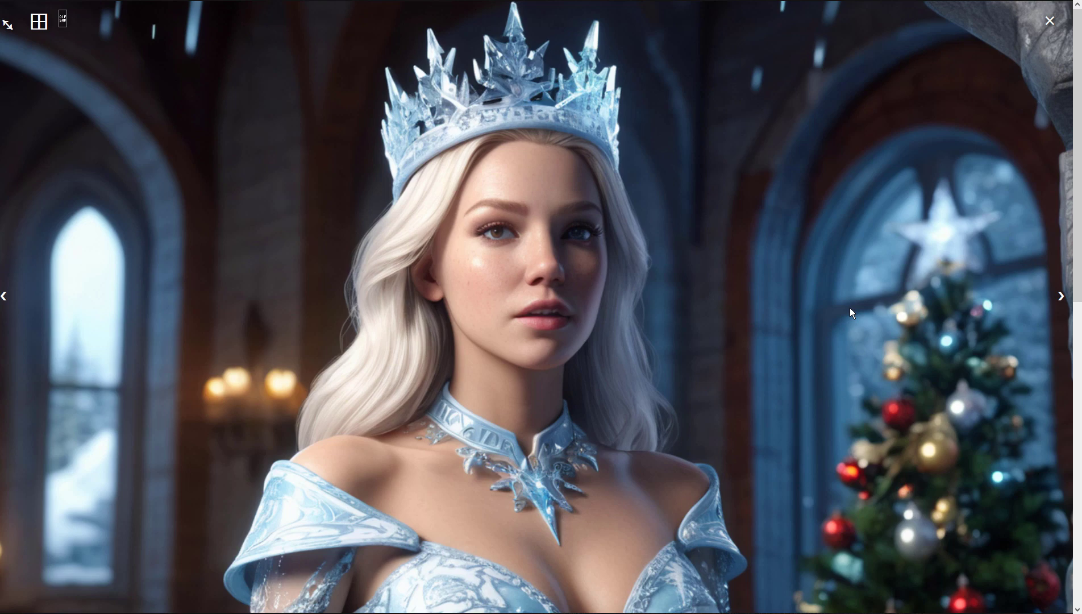
click(1050, 21)
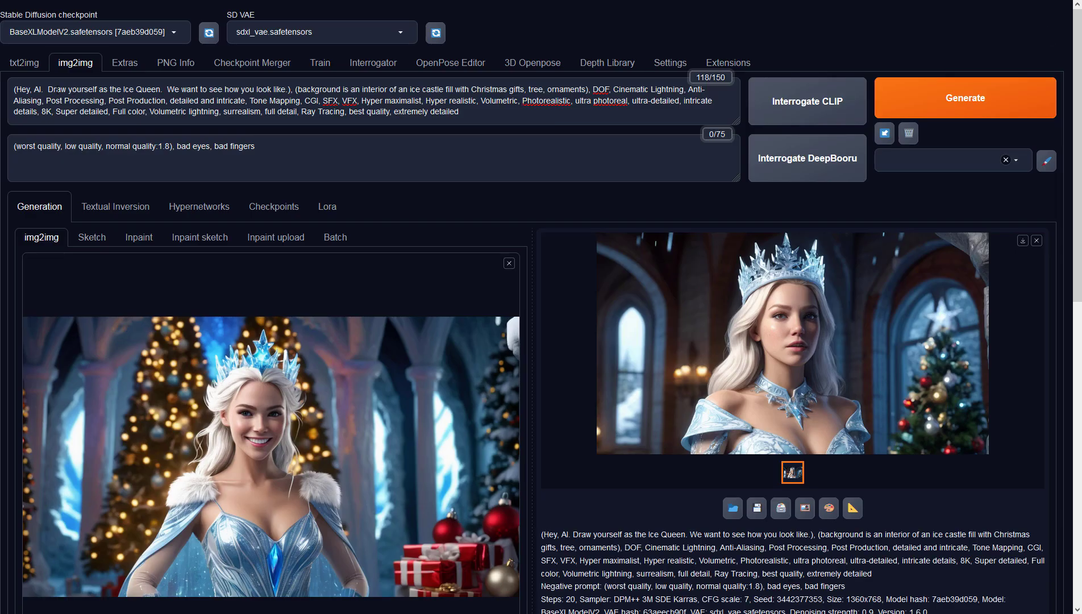
Step: Change the text after "Hey, AI." to "give us a cyborg ice queen lol", then generate the image and view it at full size
drag(49, 89, 286, 89)
text(give us a cy)
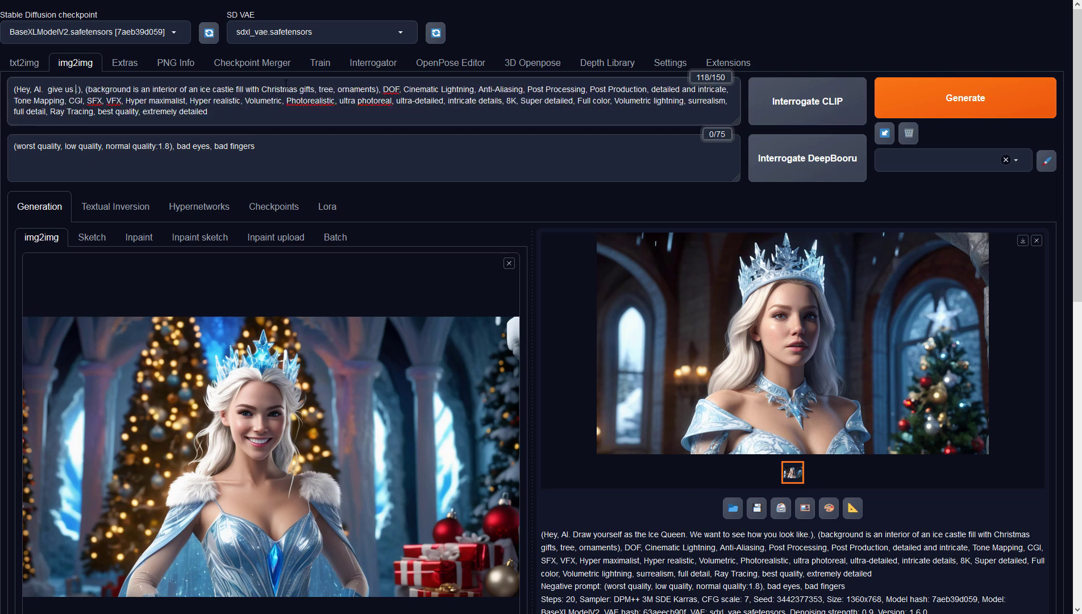
text(borg ice queen )
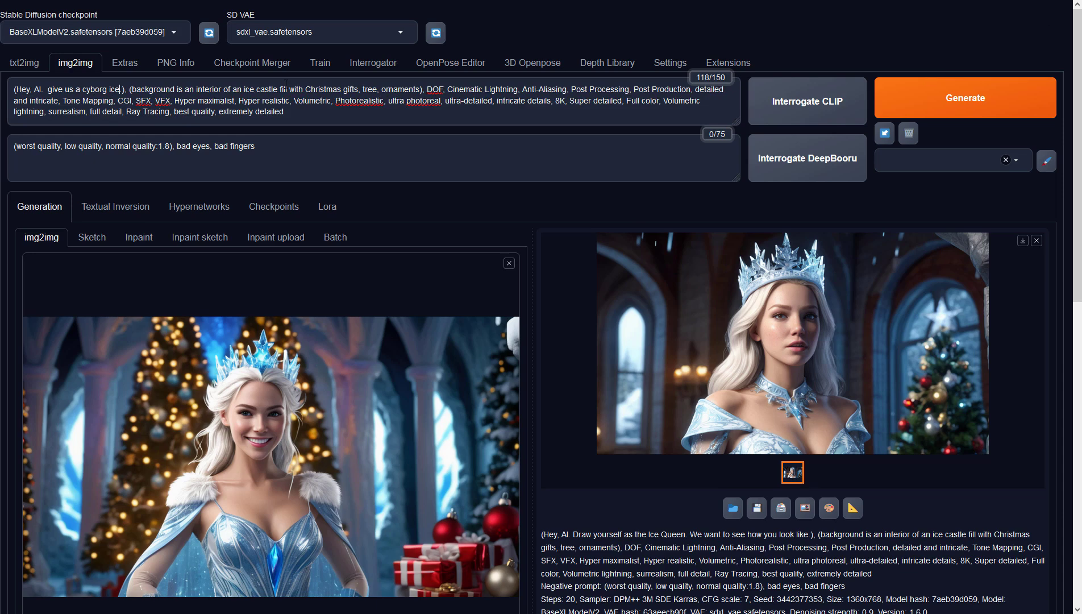
text(lol)
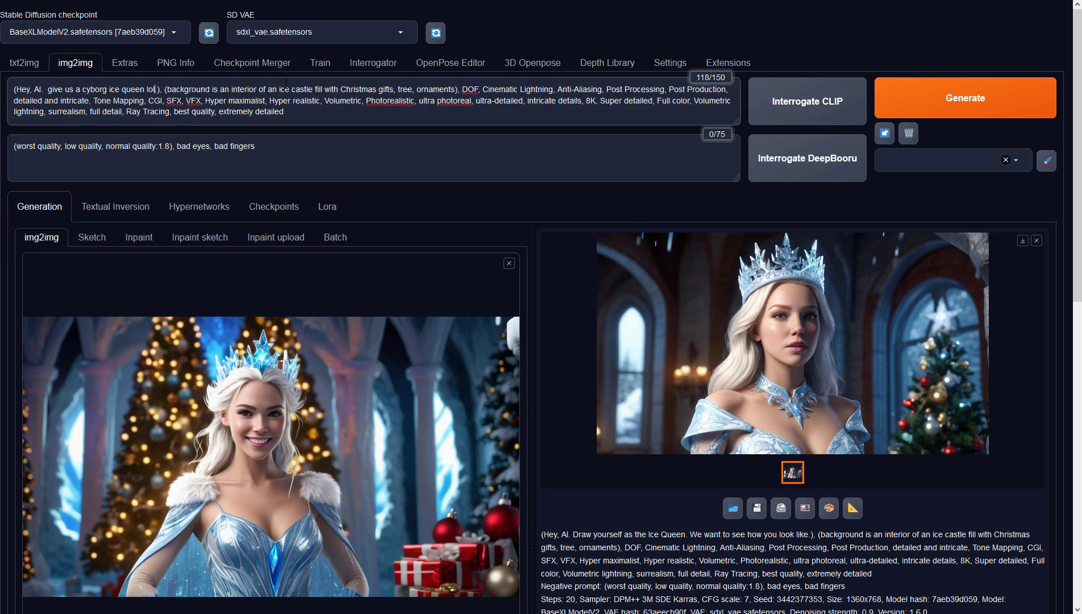
click(1012, 112)
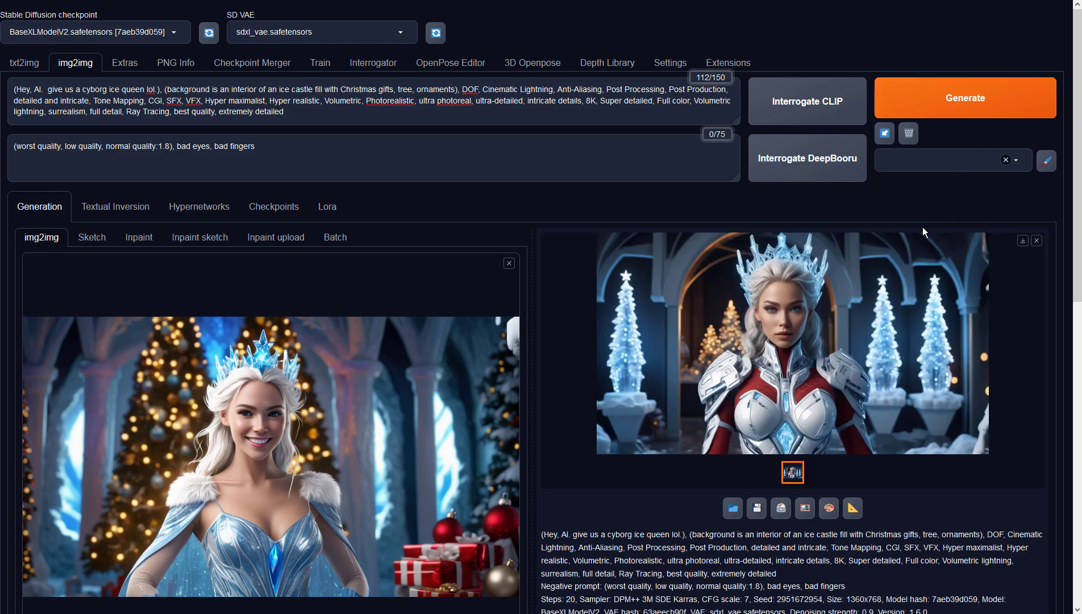
click(888, 293)
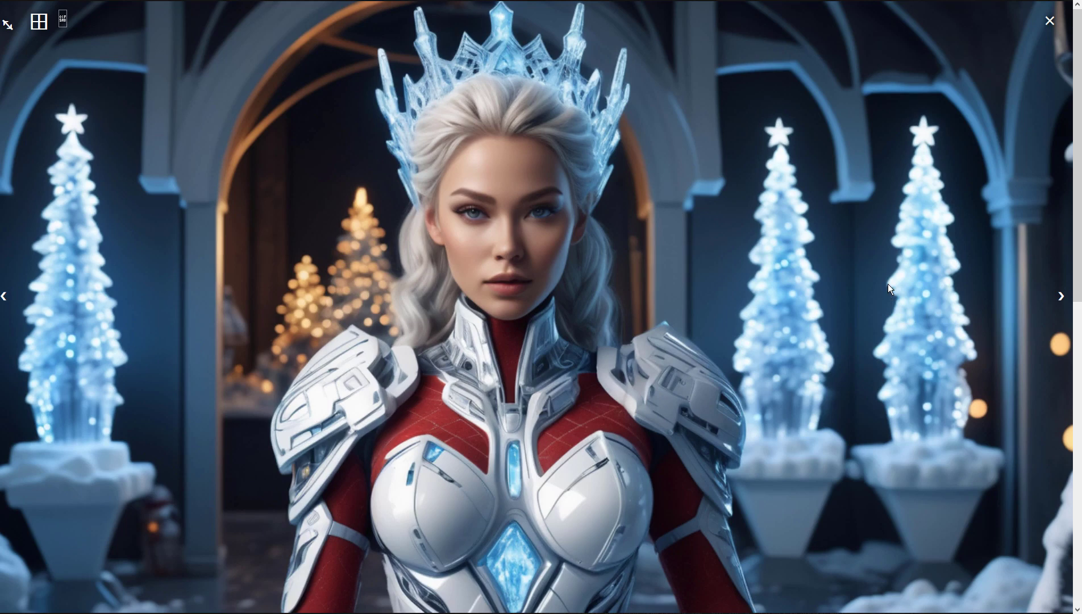
click(986, 143)
Step: Replace the whole img2img prompt with "Thank you very much. Draw anything you want to draw." and copy it
key(ctrl+a)
text(T)
text(you ve)
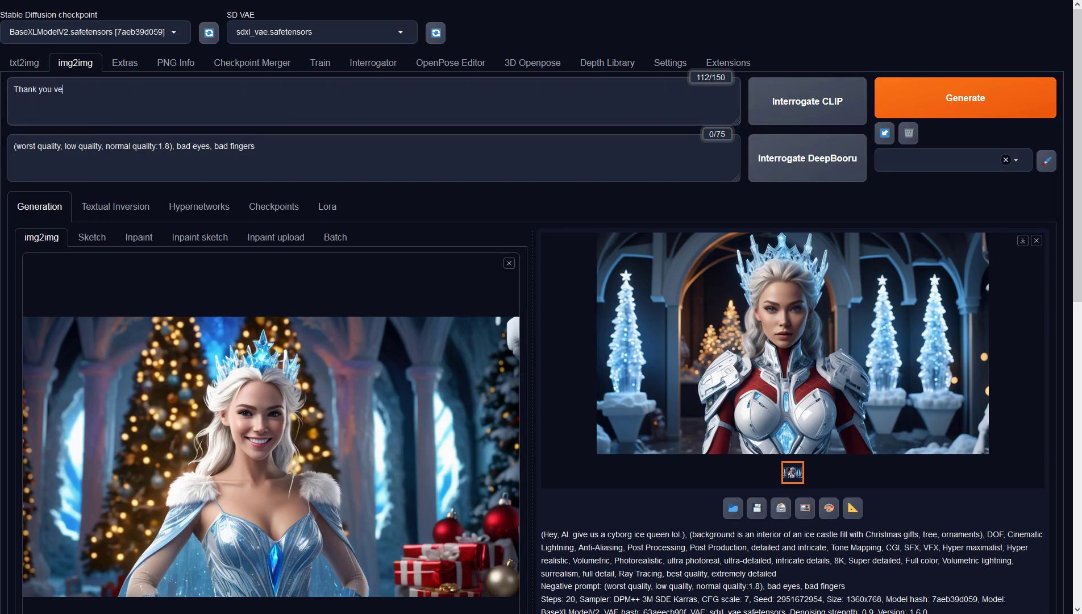
text(ry much.  Draw anything you want to draw.)
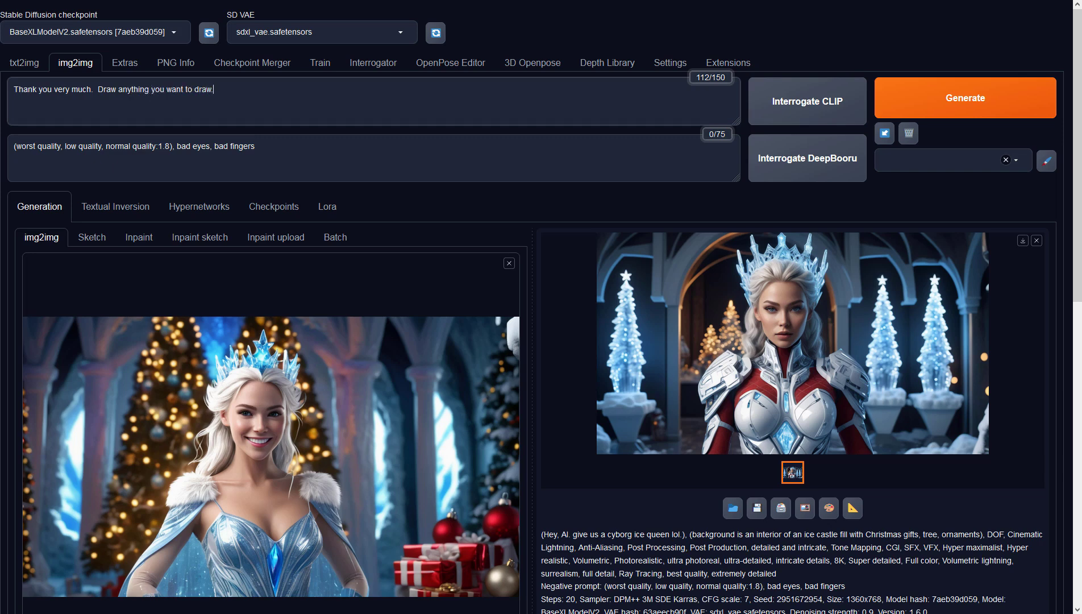
key(ctrl+a)
key(ctrl+c)
Step: Replace the txt2img prompt with the copied text and generate the image
click(15, 70)
key(ctrl+a)
key(ctrl+v)
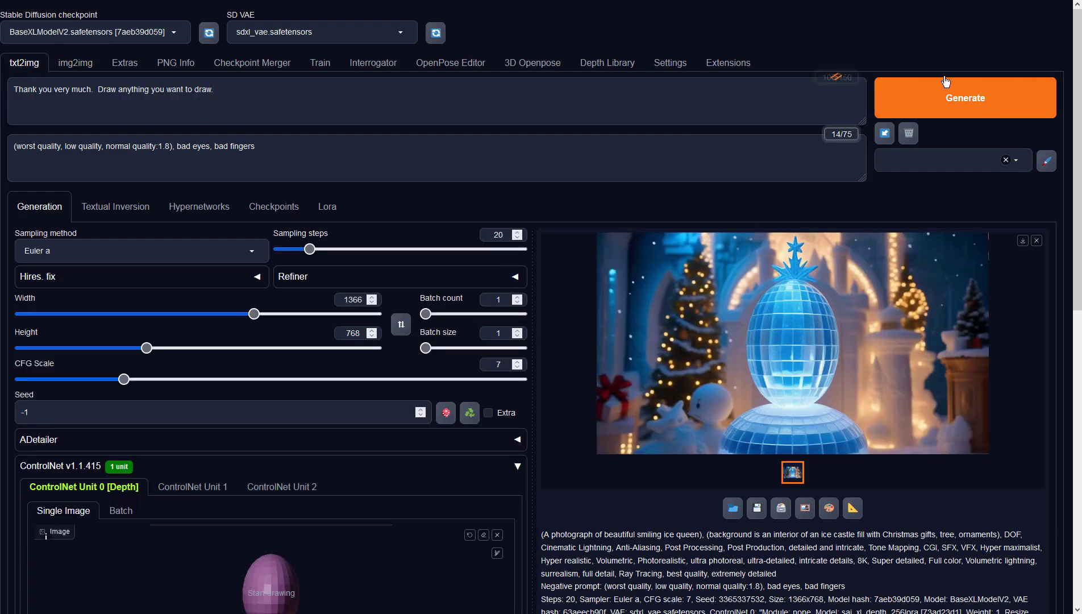
click(992, 99)
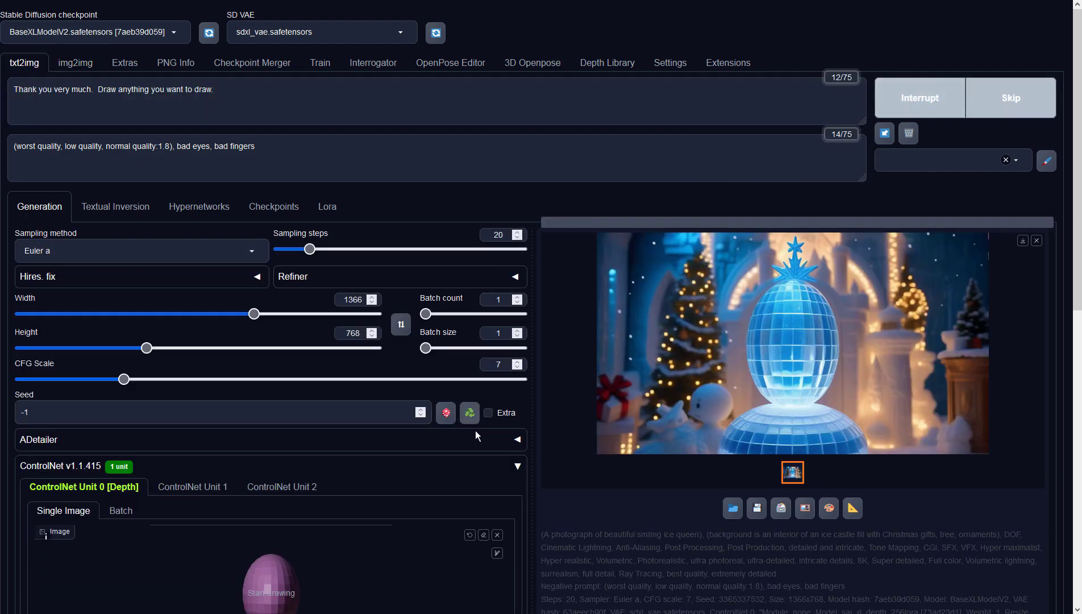
Step: Remove the bust image from ControlNet Unit 0 and disable the unit, then generate the image again
click(498, 535)
scroll(524, 458, down, 5)
click(32, 412)
scroll(512, 307, up, 5)
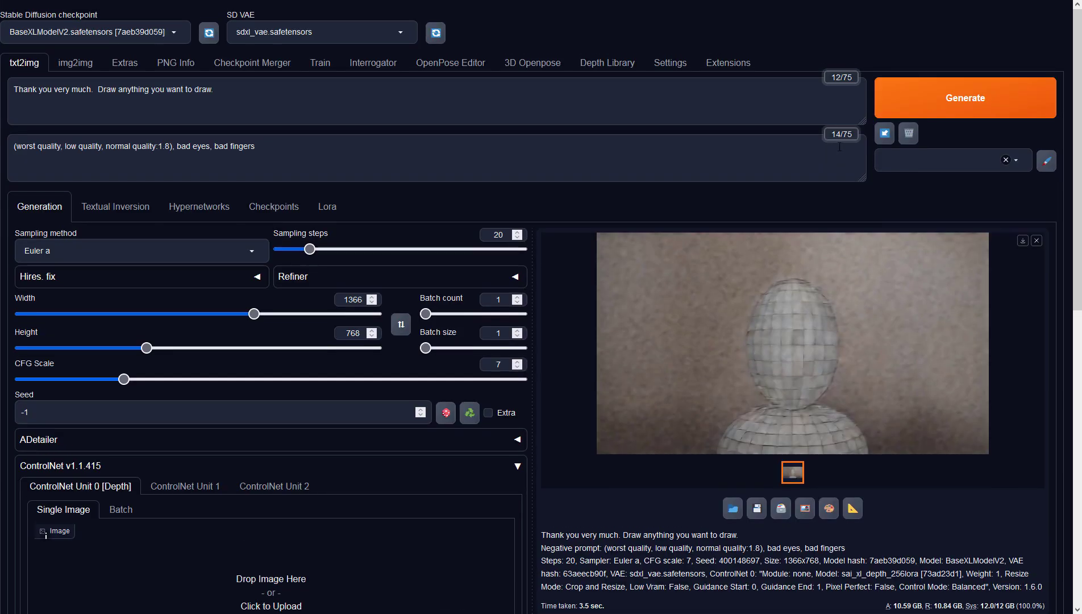
click(925, 96)
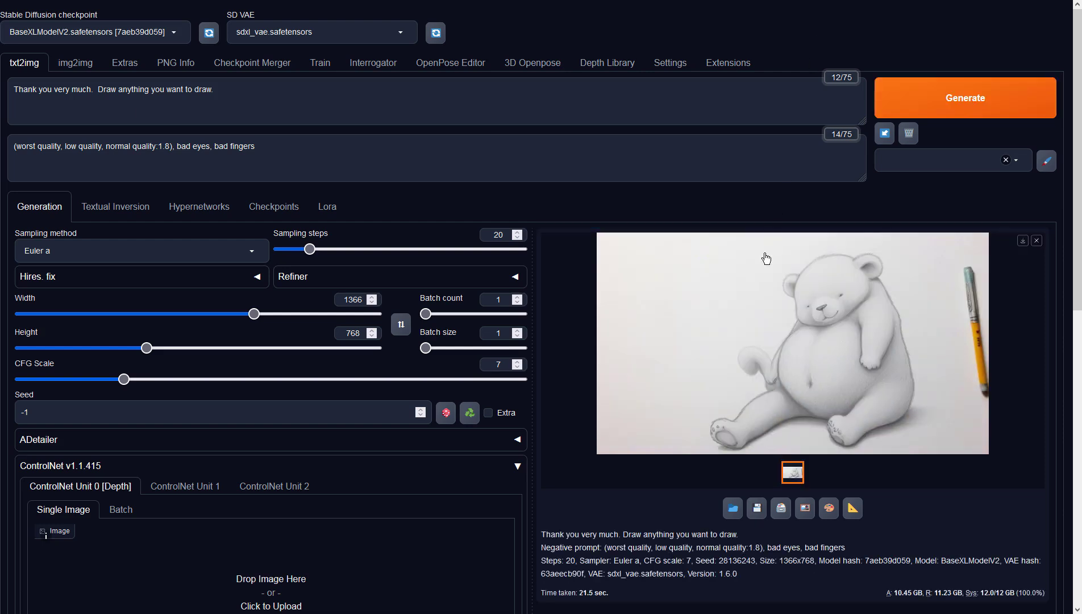
Step: Replace the prompt with "Bears don't have tails. Draw where you live. I want to see your house, AI.", then generate and view the image
click(398, 101)
key(ctrl+a)
text(B)
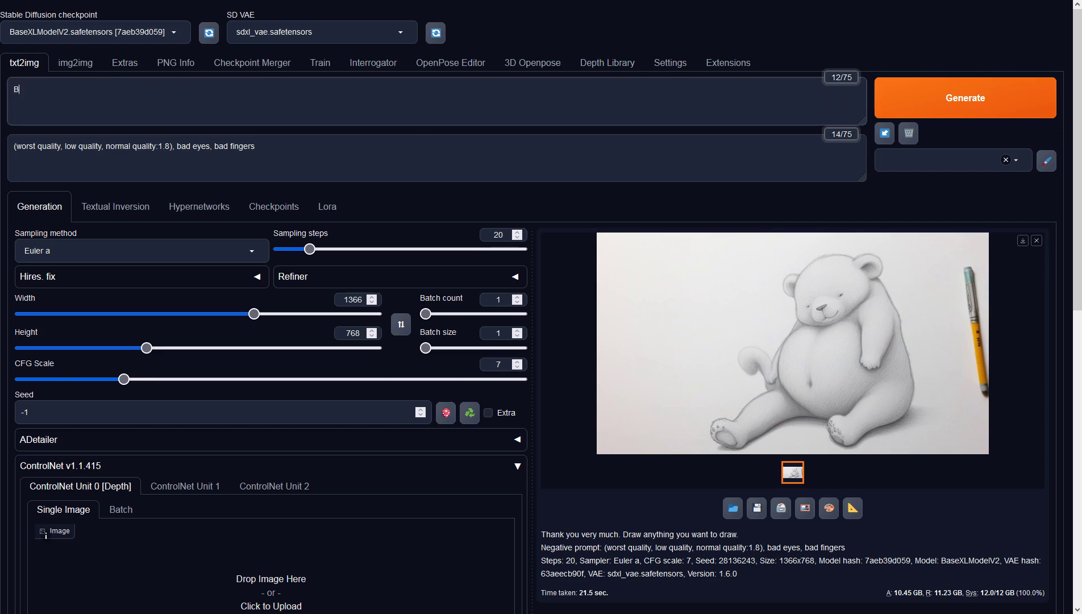
text(ears don't have tails.  Dr)
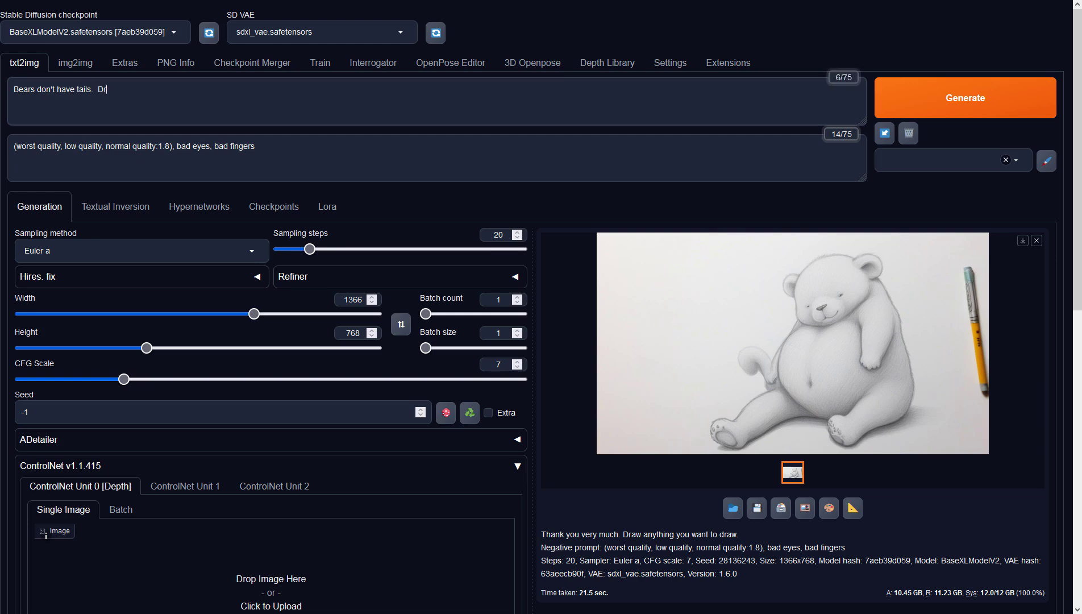
text(aw where you live.  I want to see y)
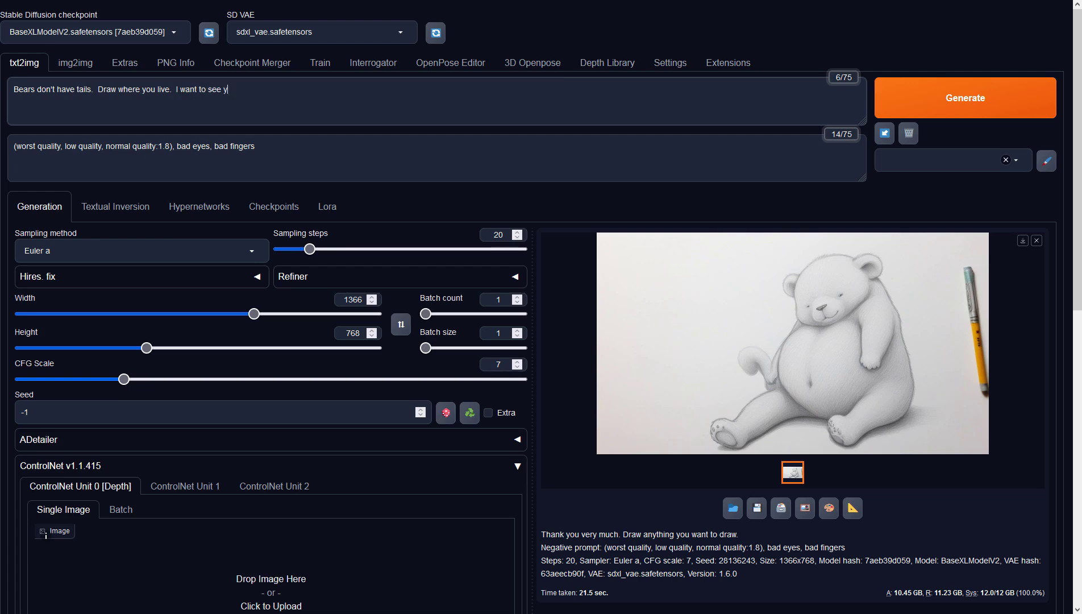
text(our house, AI.)
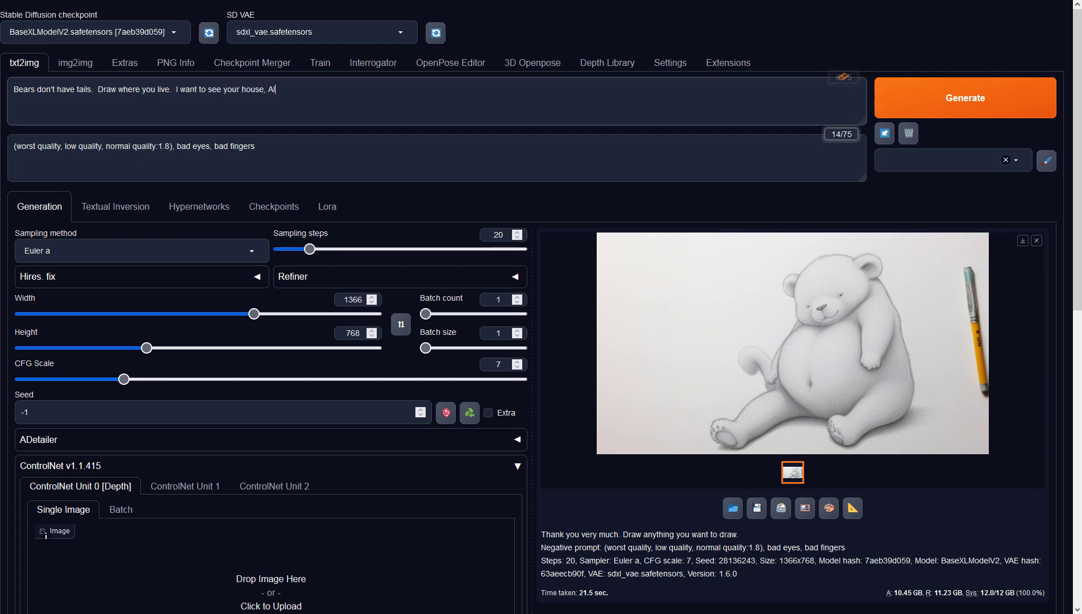
click(910, 109)
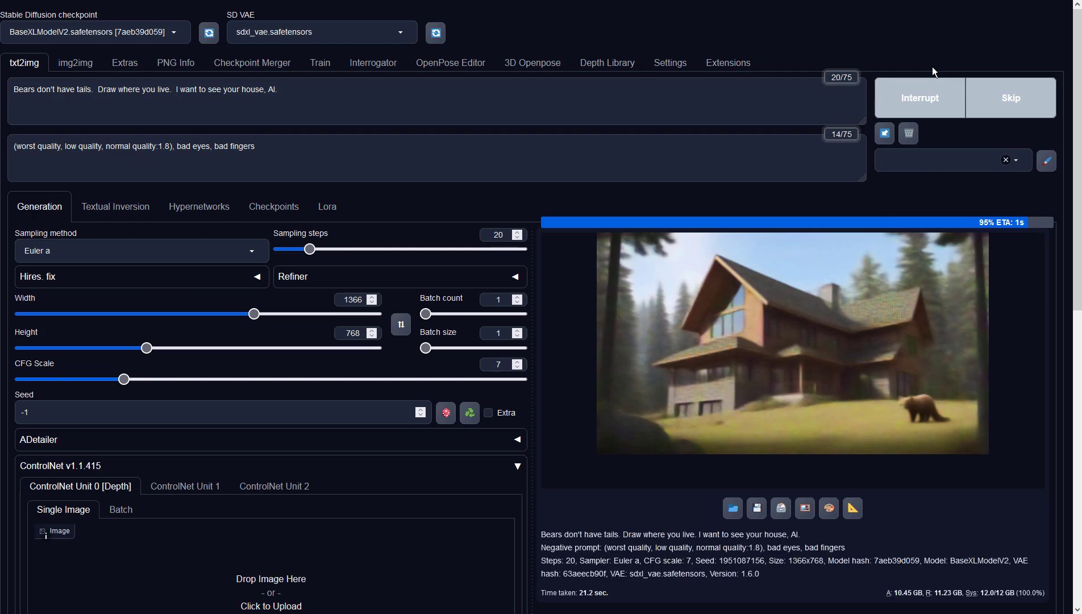
click(902, 318)
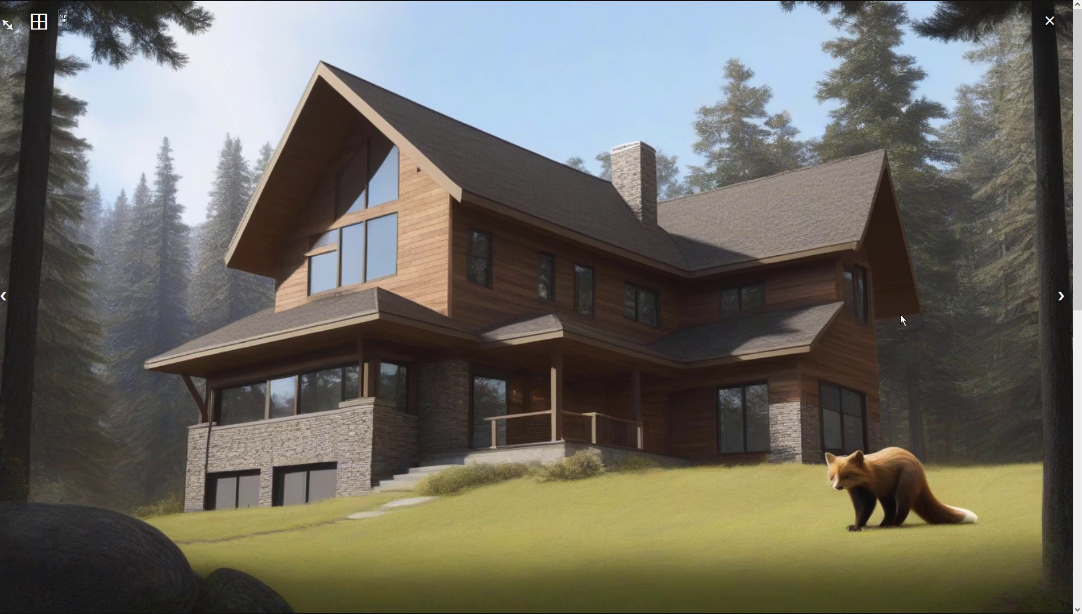
click(1008, 132)
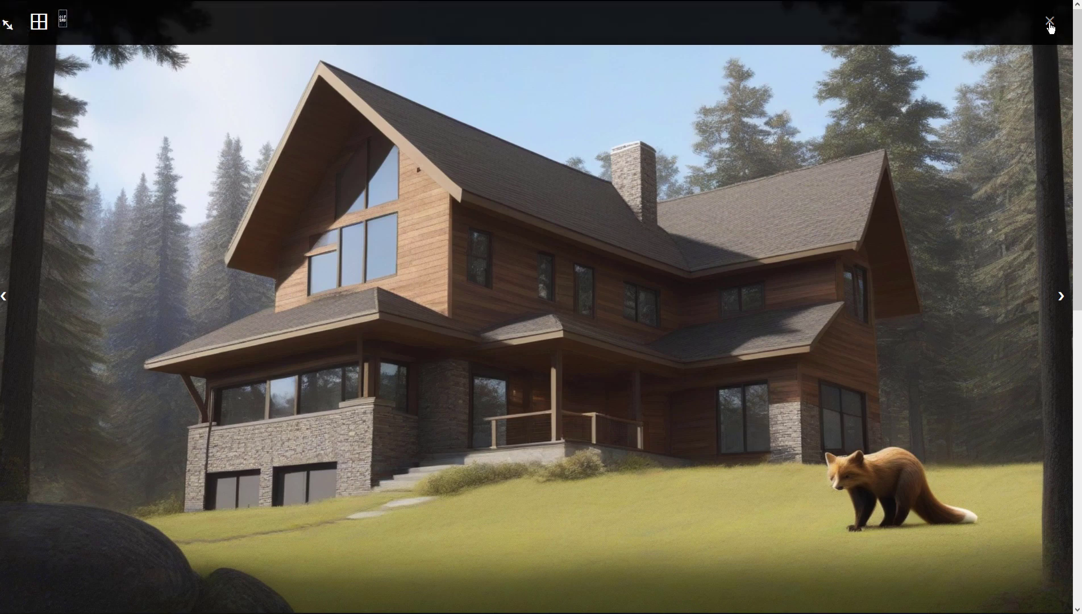
Step: Replace the prompt with "Draw when you get really angry. Show me your demonic side." and generate the image
click(320, 106)
key(ctrl+a)
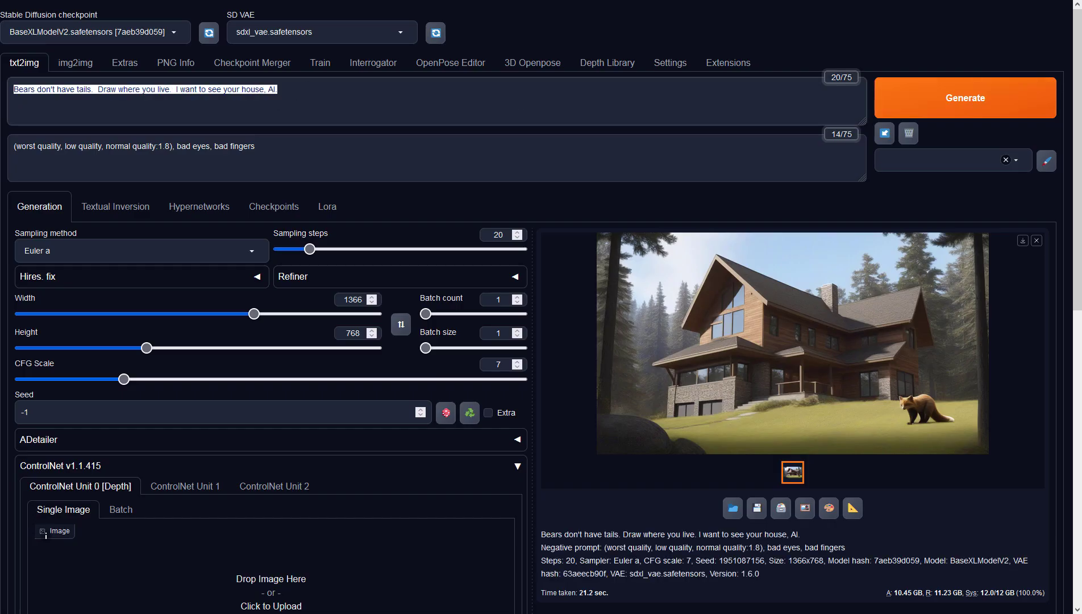
text(Drwa)
key(BackSpace)
key(BackSpace)
text(aw when y)
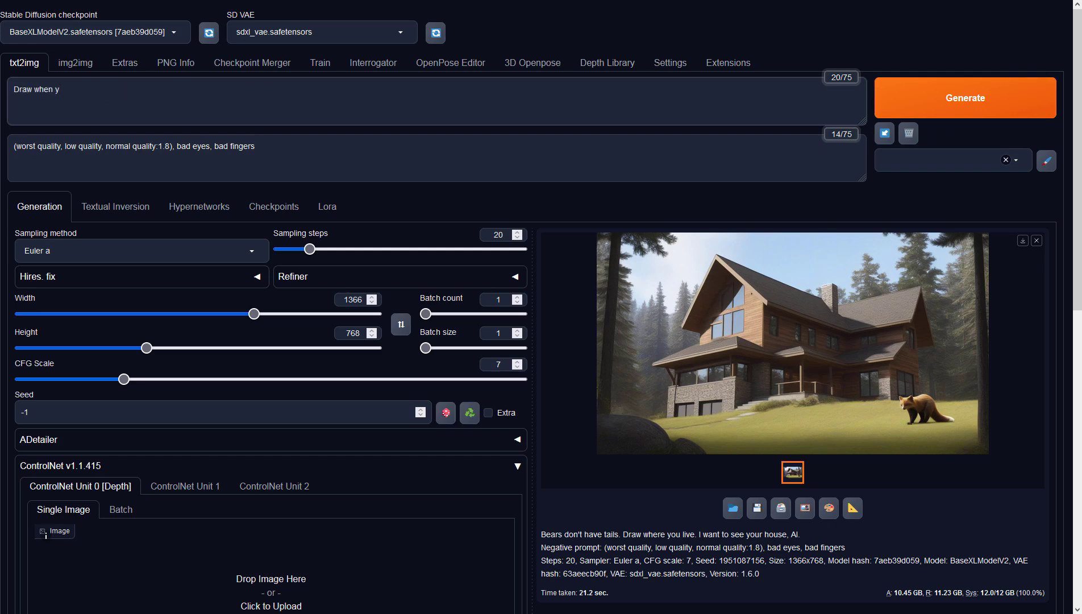
text(ou get really angry)
text(.  Show me t)
text(our demonic side.)
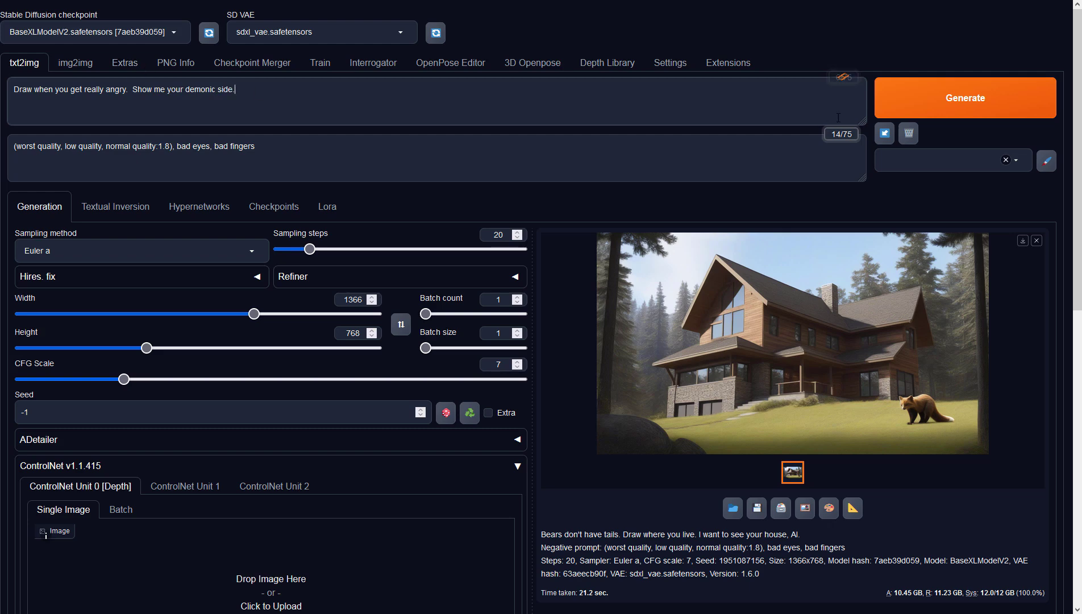
click(938, 99)
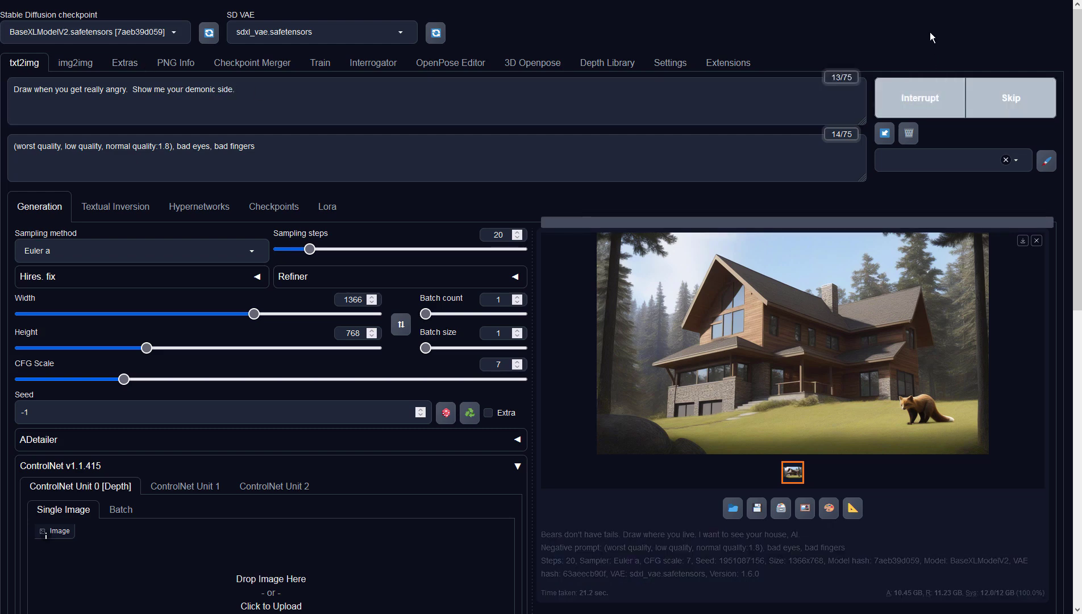